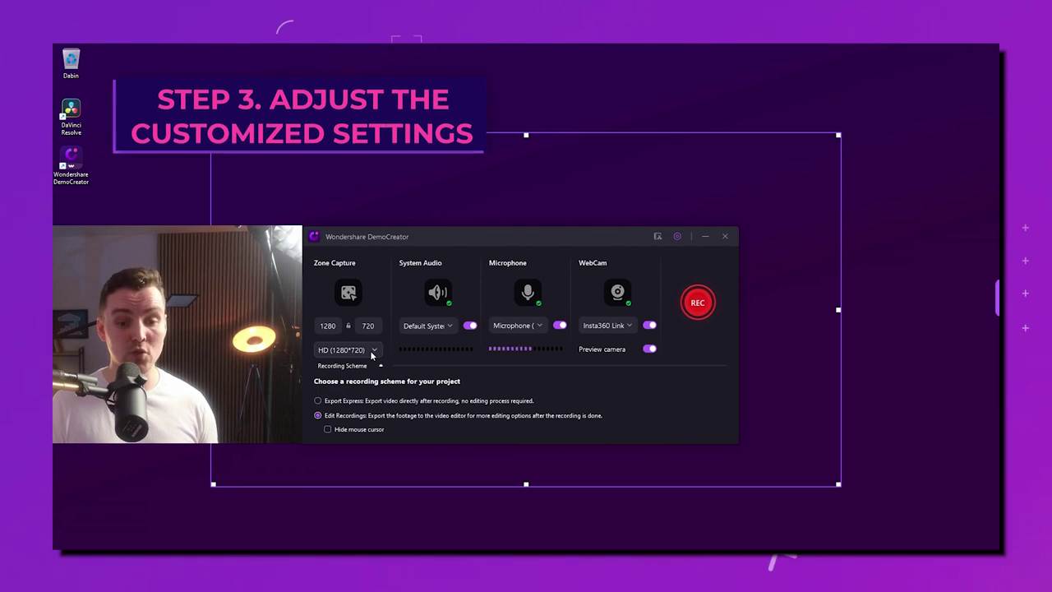
Set the capture area to the Full HD (1920*1080) preset
click(371, 352)
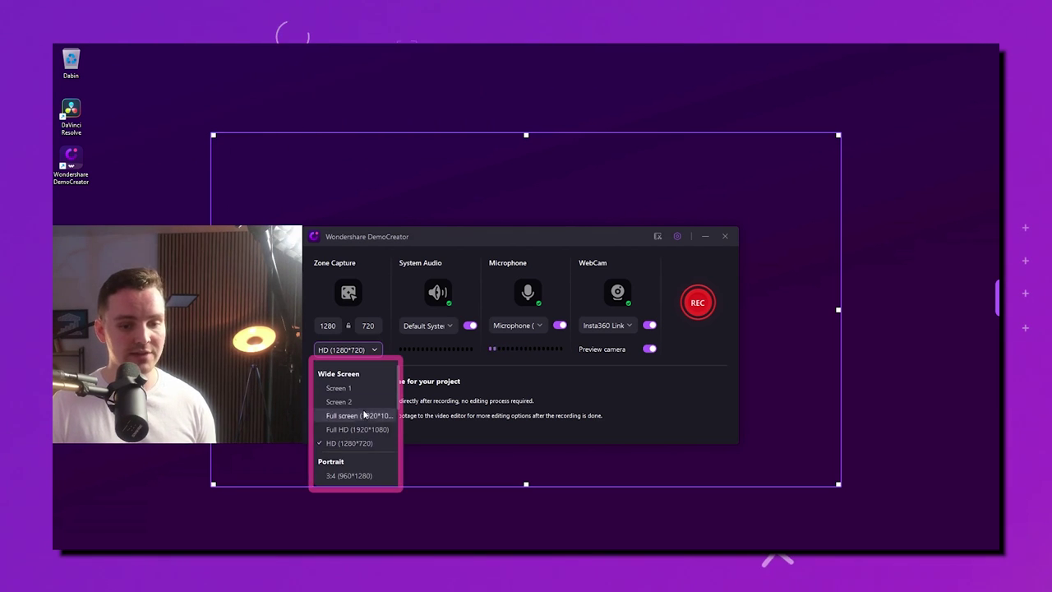
scroll(354, 419, down, 2)
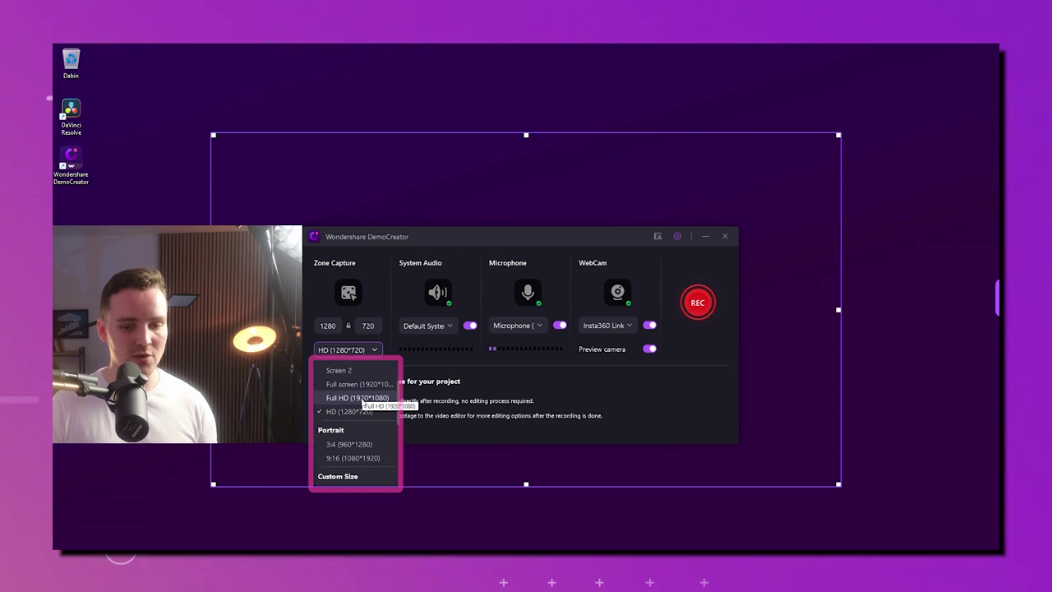
click(365, 399)
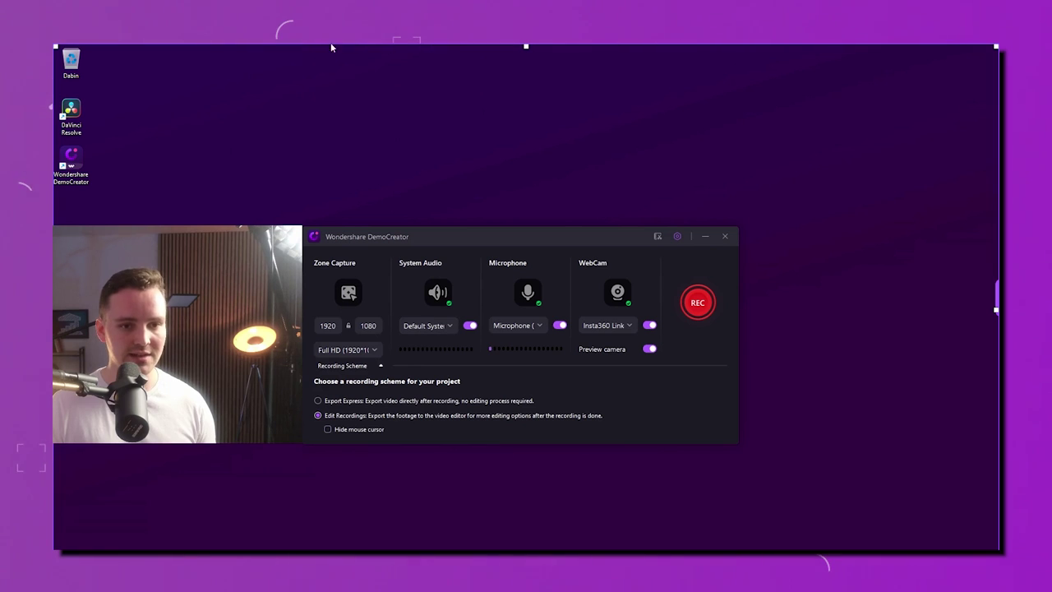
Look through the capture area presets, including portrait, custom and social media sizes and Don't record the screen
click(347, 349)
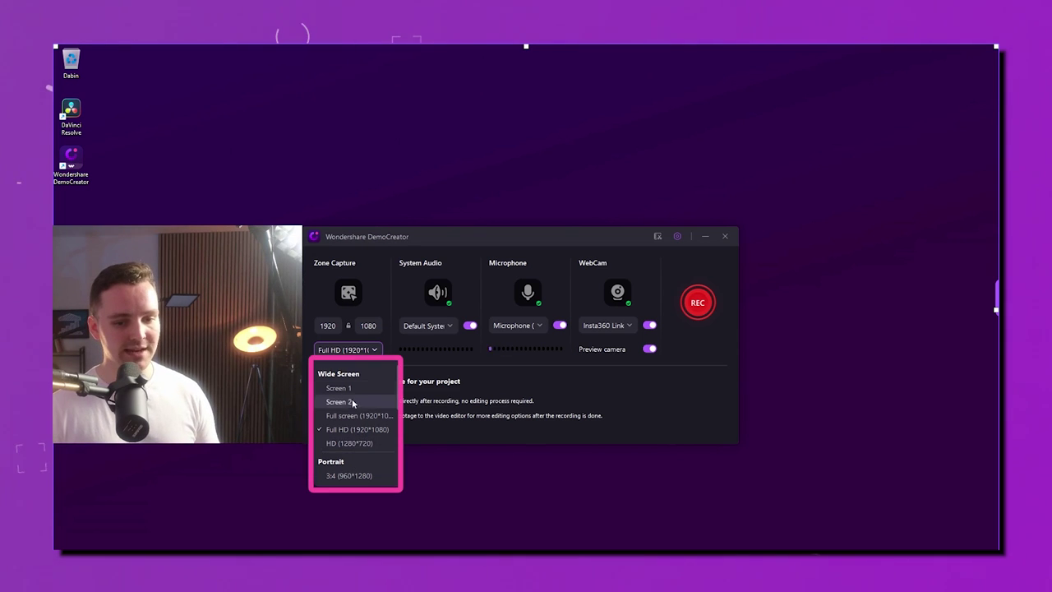
scroll(351, 438, down, 1)
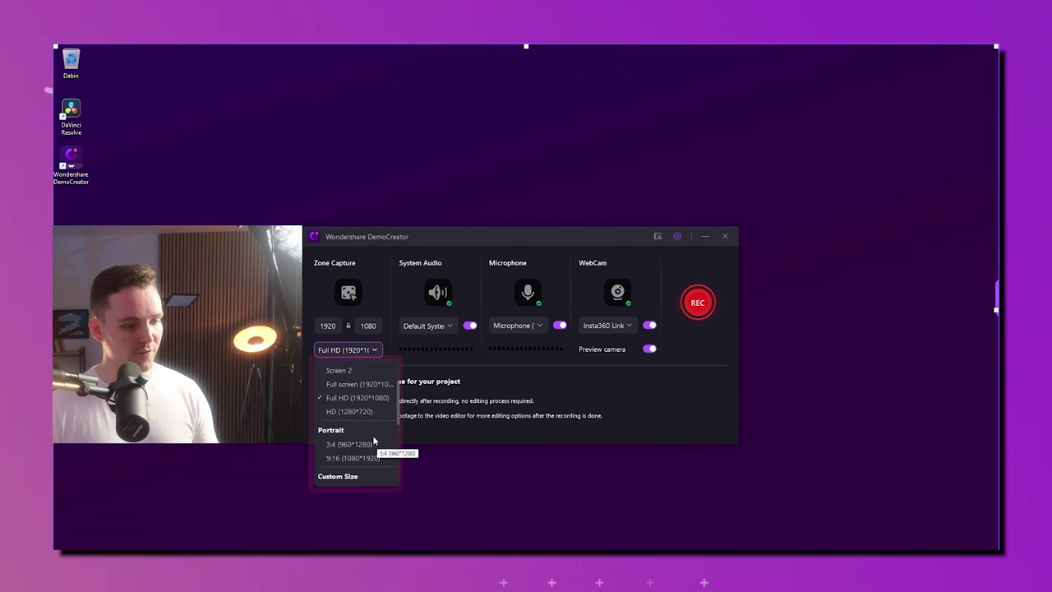
scroll(364, 408, down, 1)
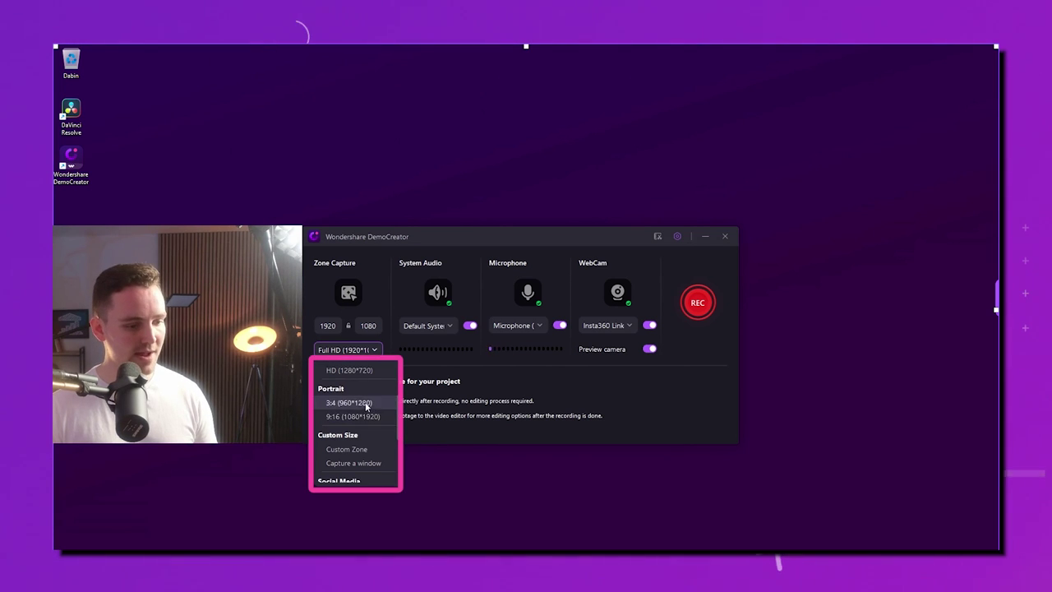
scroll(366, 417, down, 2)
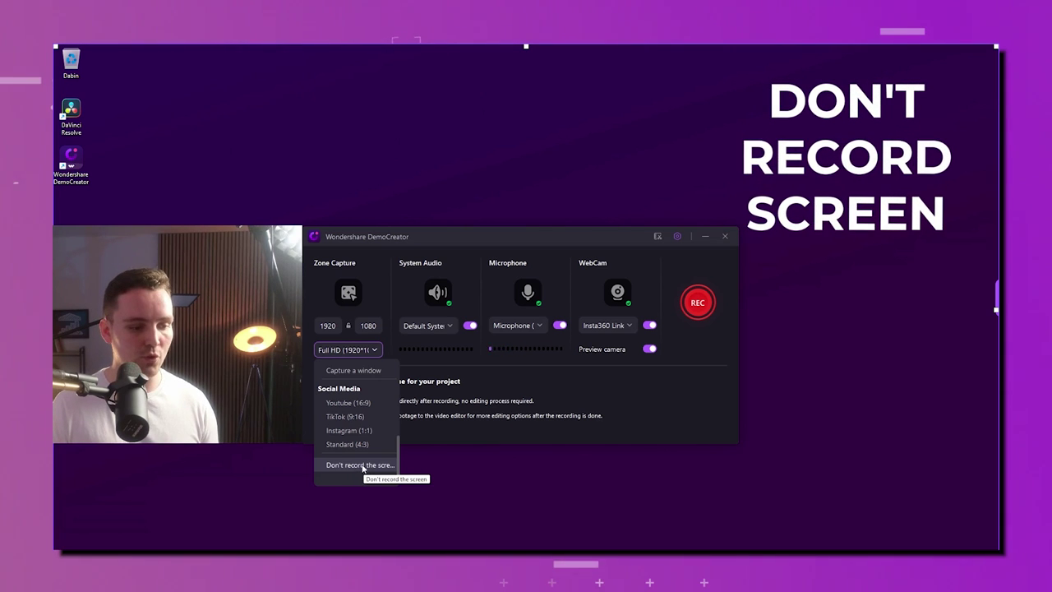
click(367, 465)
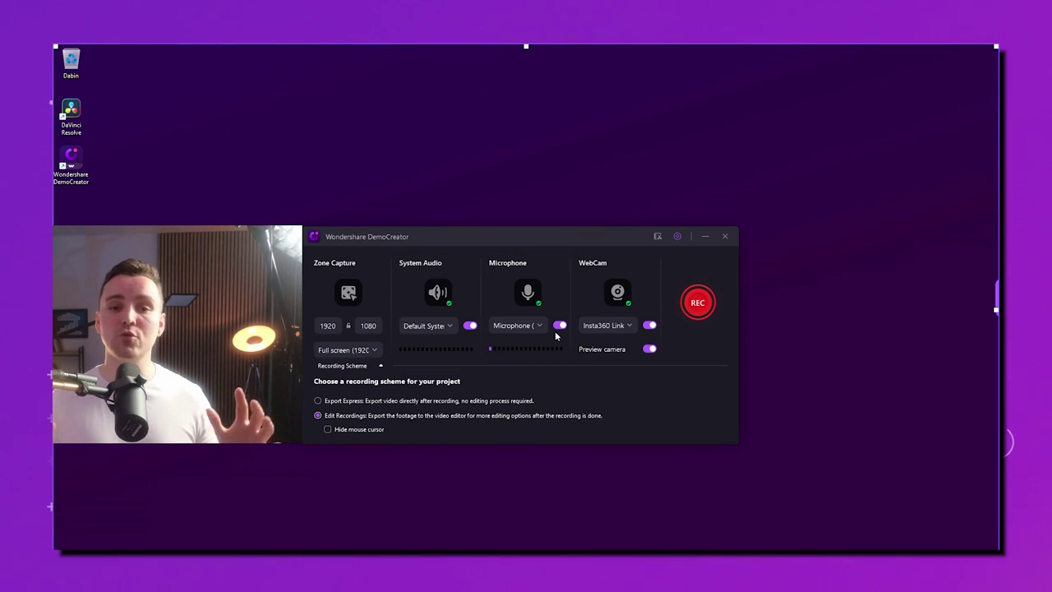
Examine which system audio sources are available for the recording
click(452, 327)
click(452, 328)
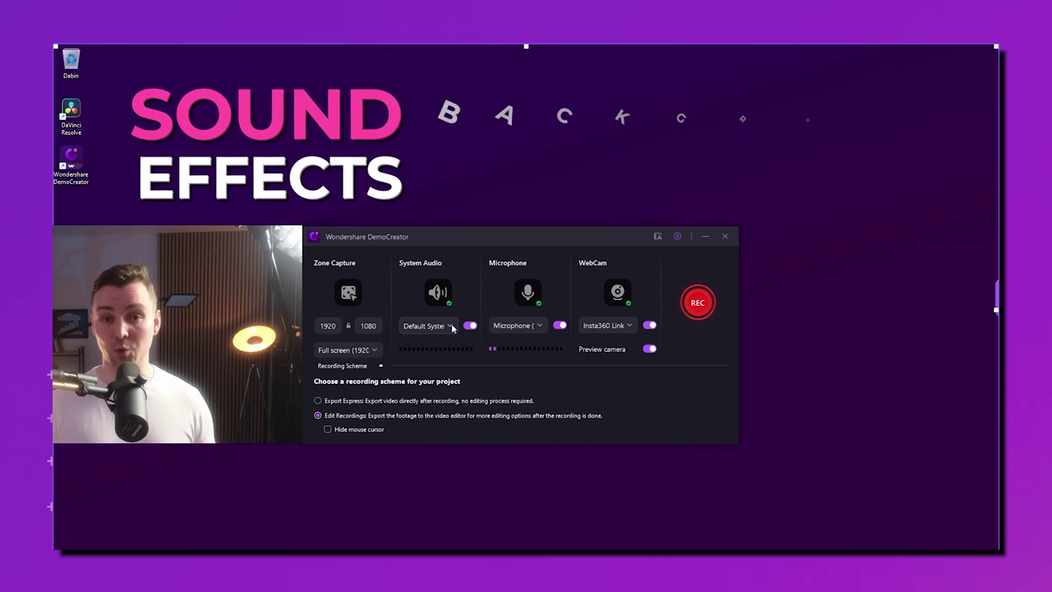
click(450, 326)
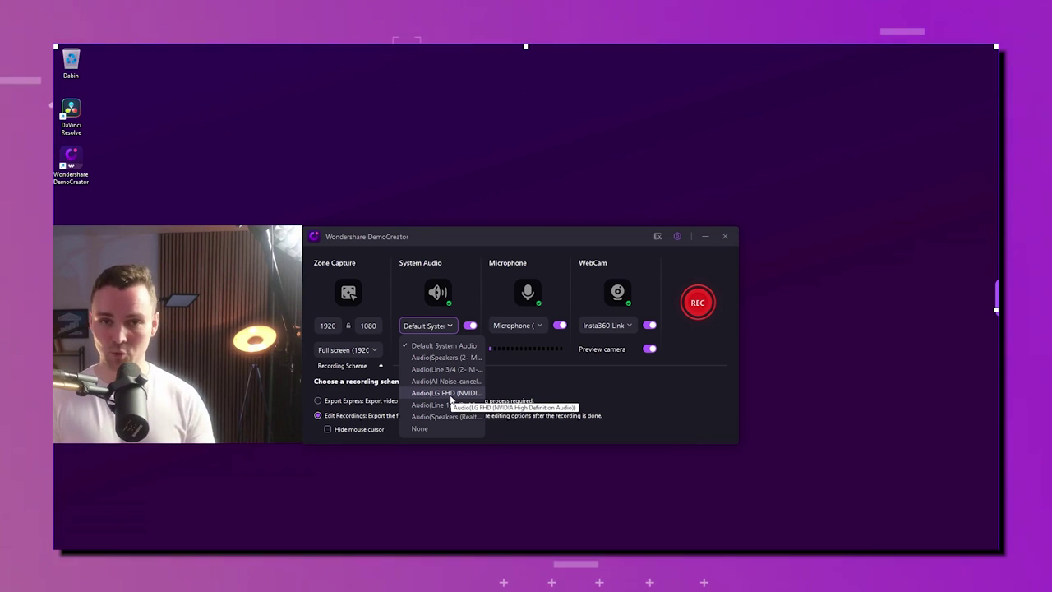
click(448, 327)
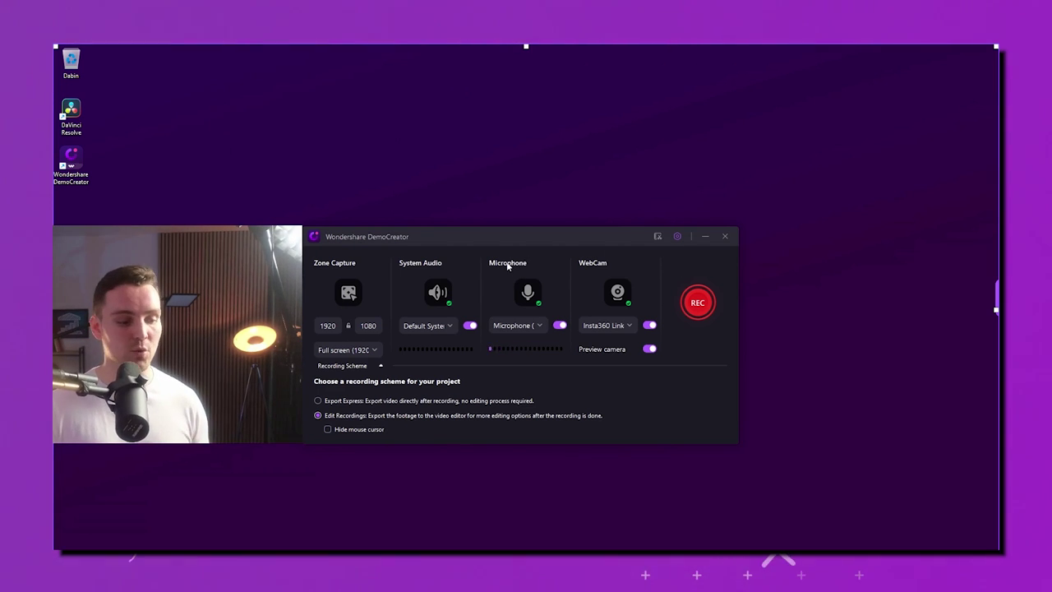
mouse_move(526, 362)
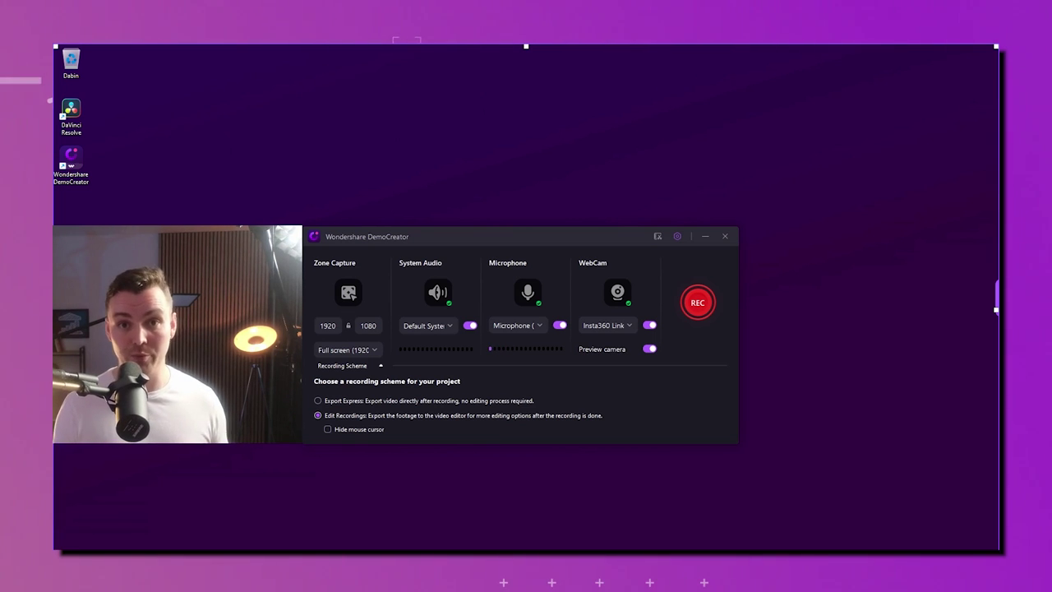
Exclude the screen from the recording by setting the capture area to Don't record the screen
mouse_move(178, 334)
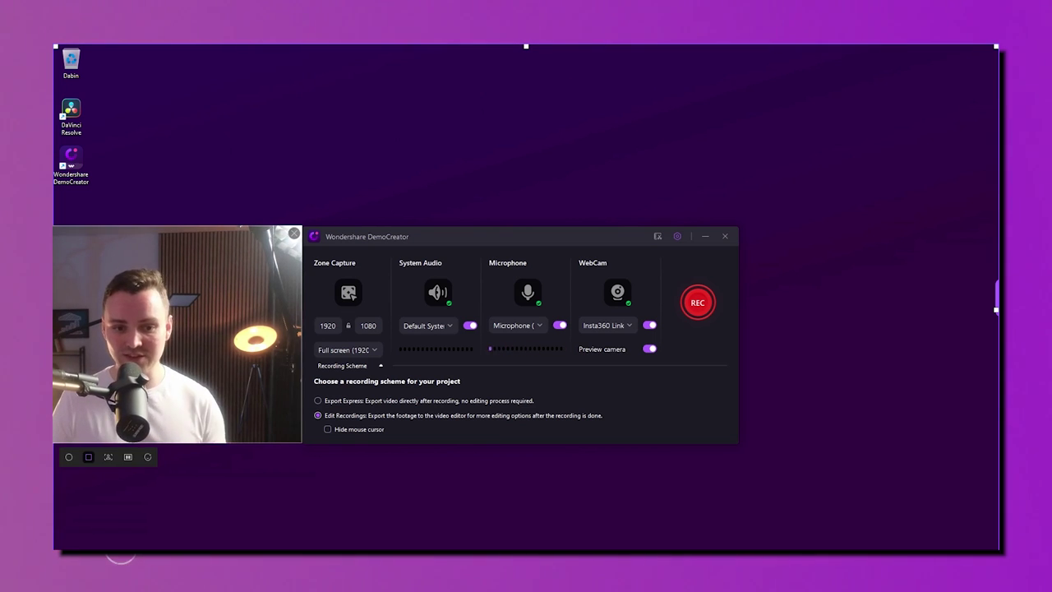
click(367, 351)
scroll(369, 460, down, 2)
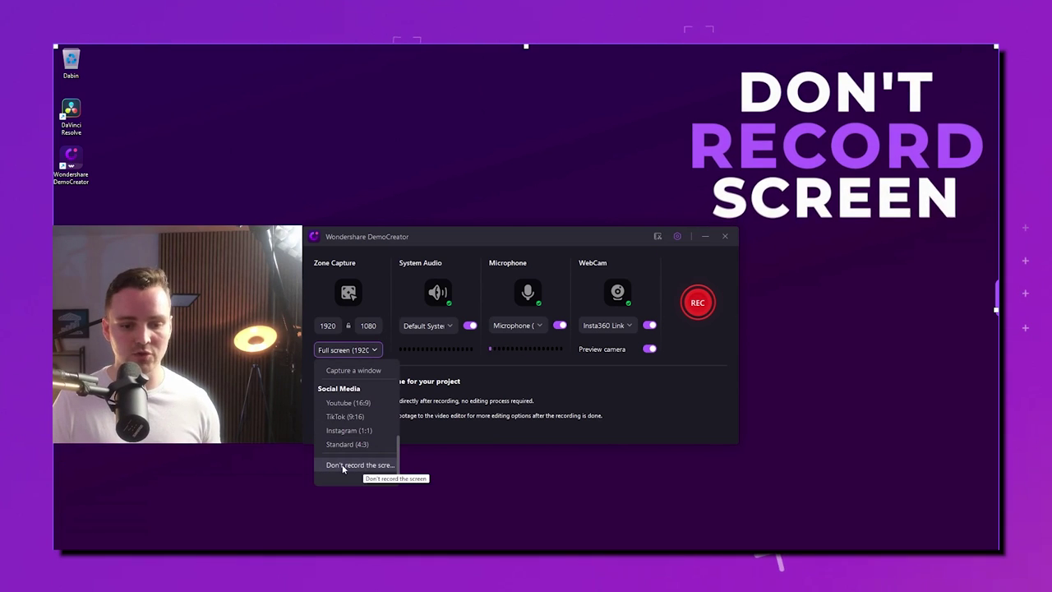
click(362, 465)
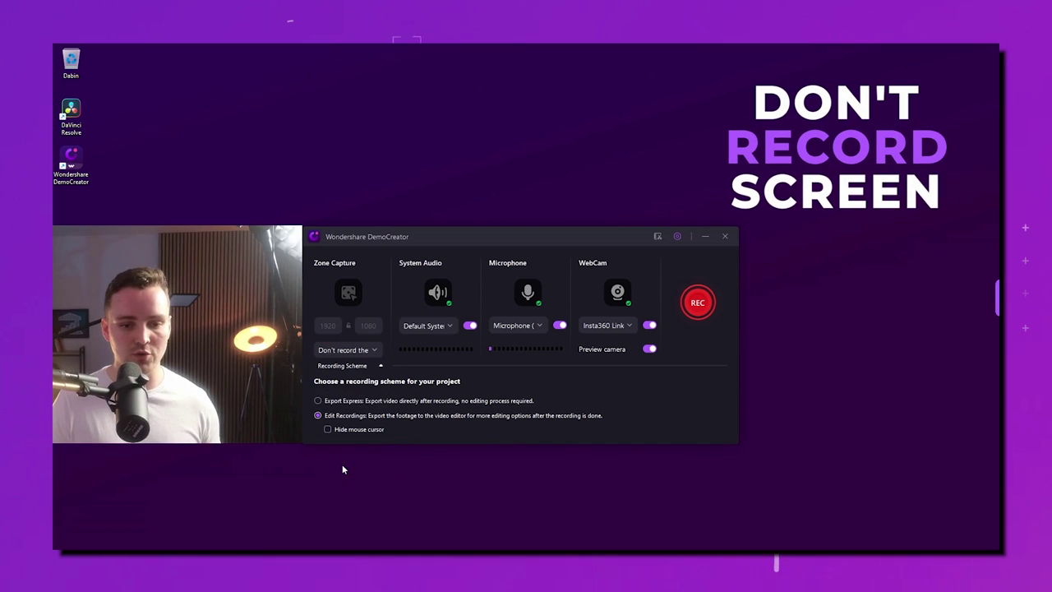
Review the system audio sources and the available webcam devices
click(448, 326)
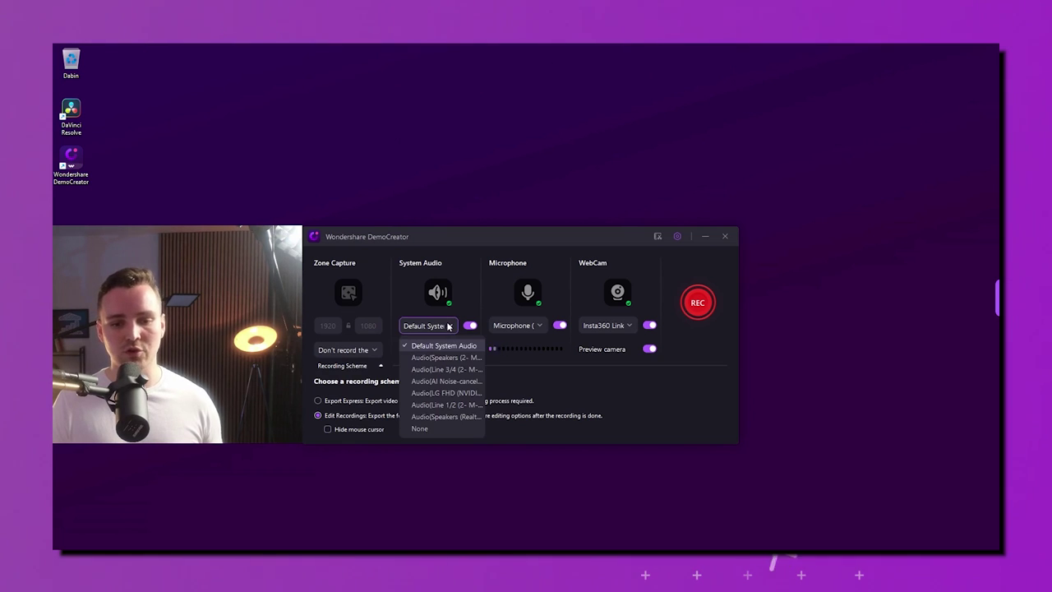
click(432, 429)
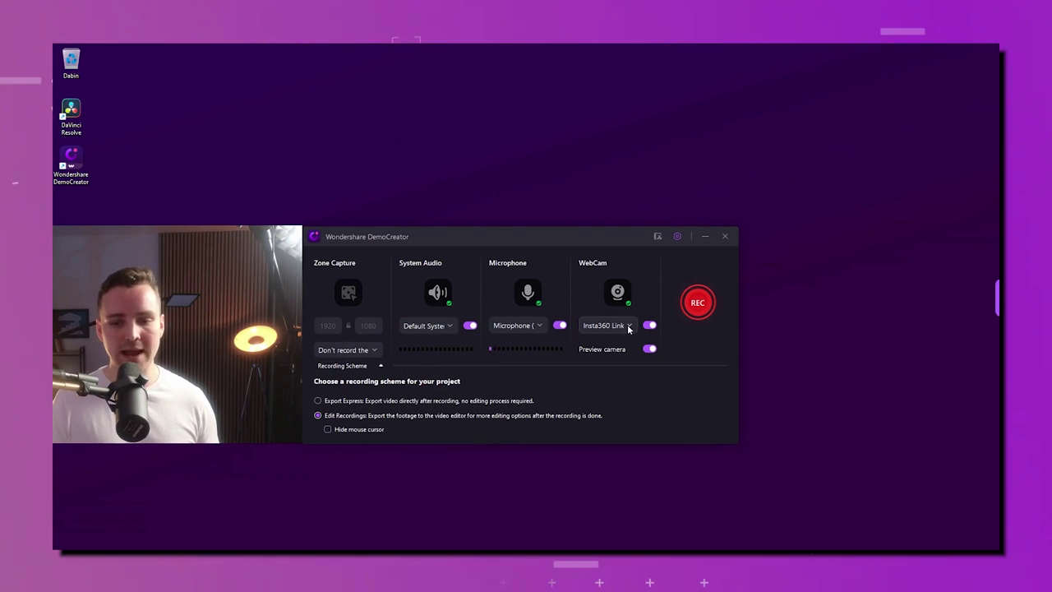
click(608, 325)
click(605, 359)
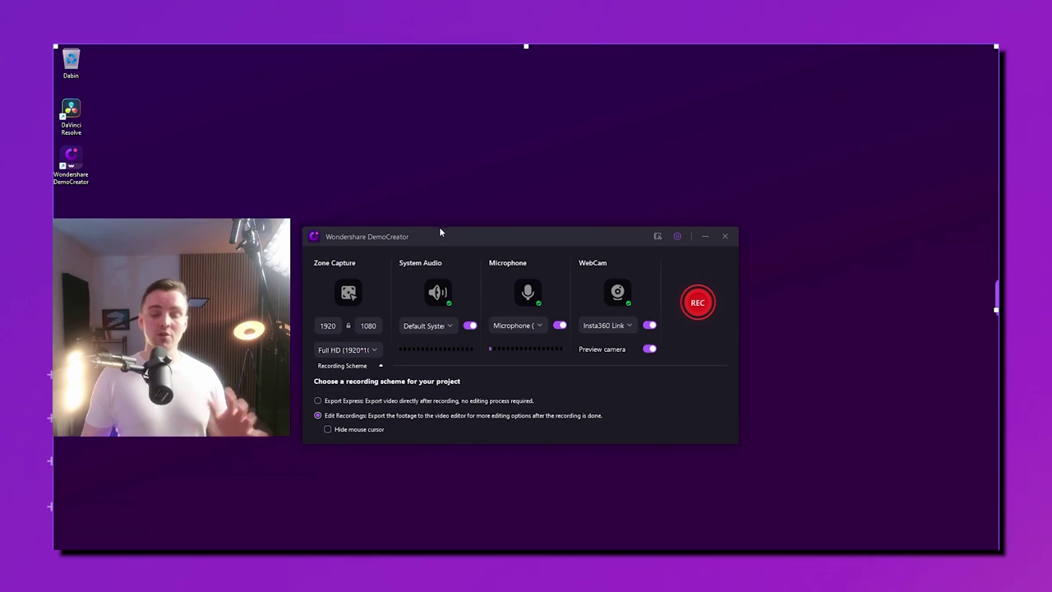
Reposition the recorder window and the webcam preview so they sit side by side on the upper half of the desktop
drag(418, 239, 599, 129)
drag(189, 306, 318, 205)
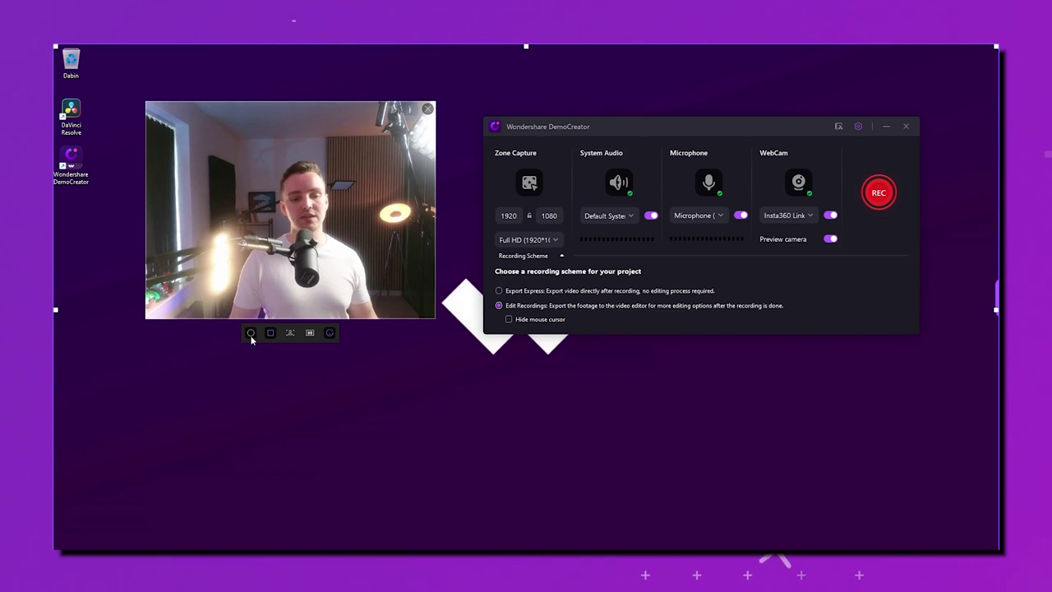
Try the circular frame on the webcam preview and return it to the rectangular frame
click(251, 335)
click(270, 334)
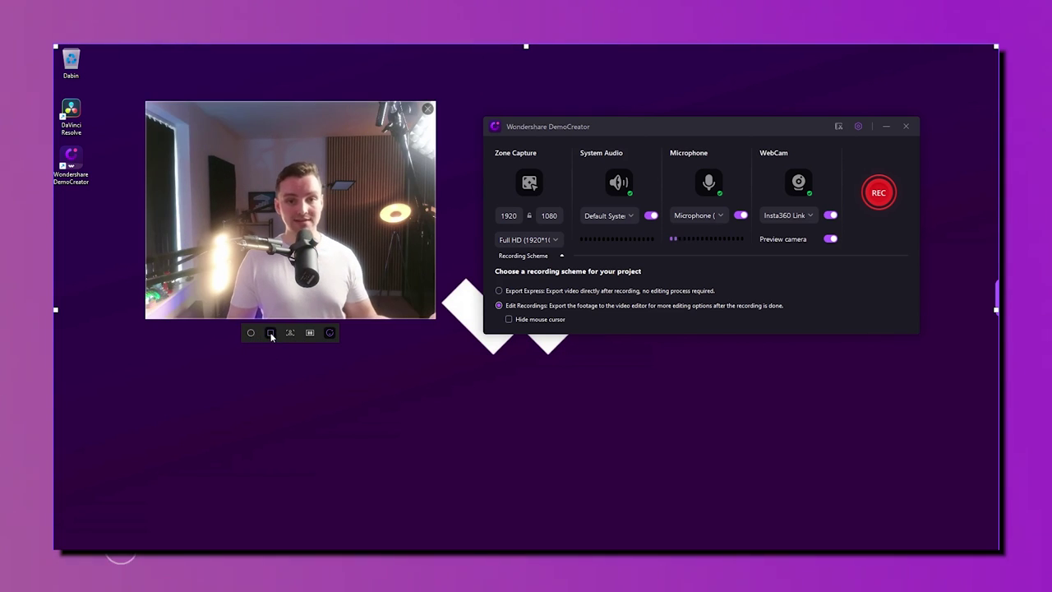
Try background removal and horizontal mirroring on the webcam preview, switching each effect off again
click(290, 333)
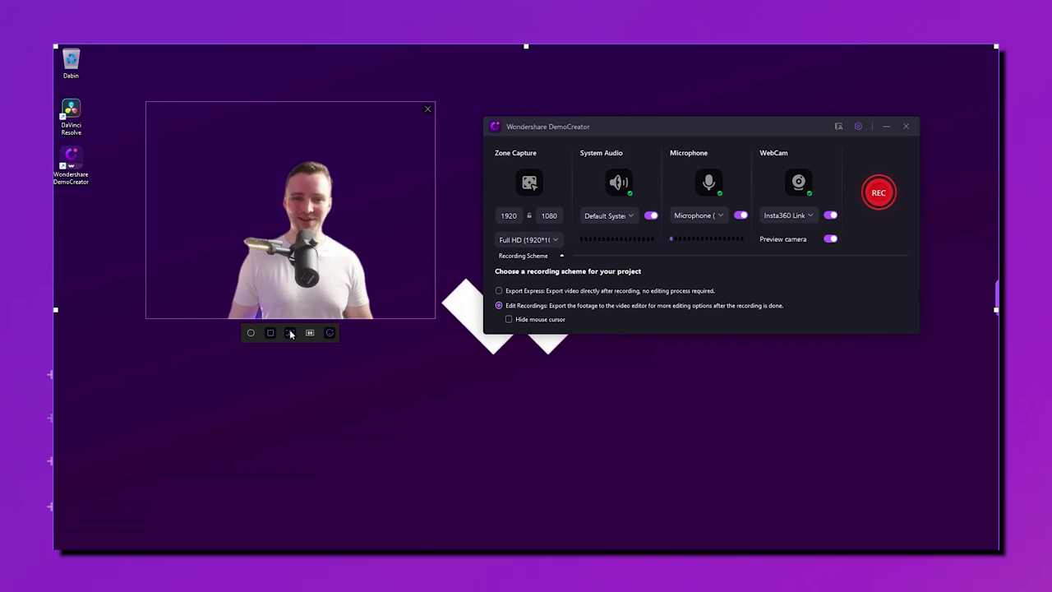
click(290, 333)
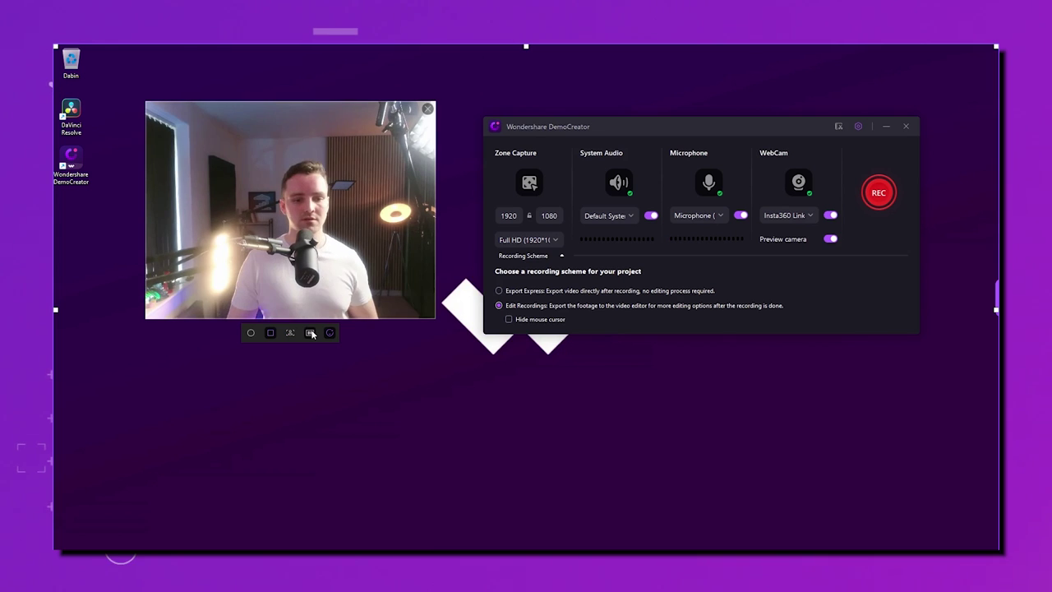
click(311, 333)
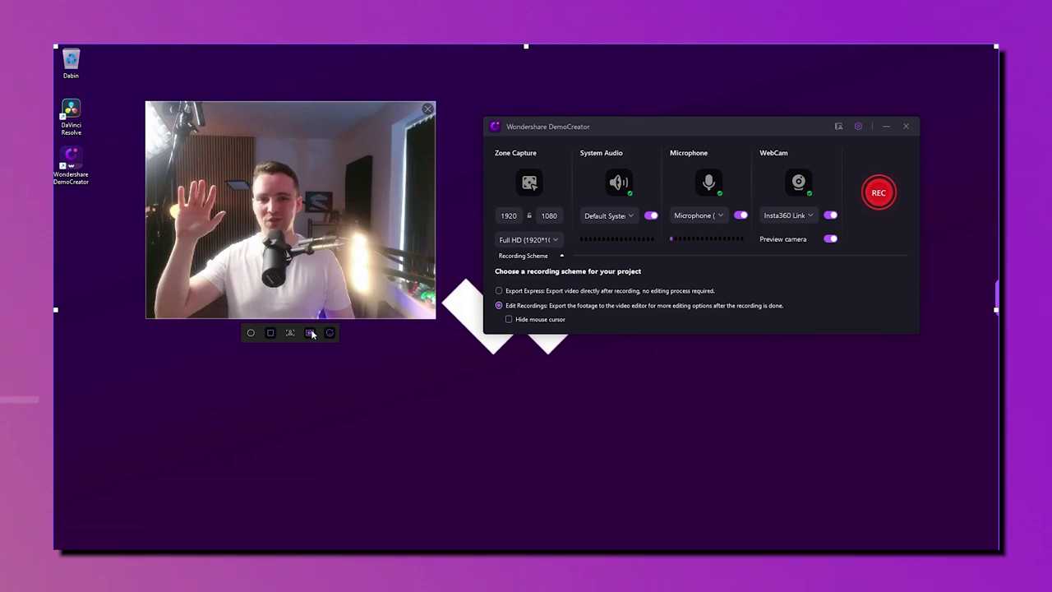
click(311, 333)
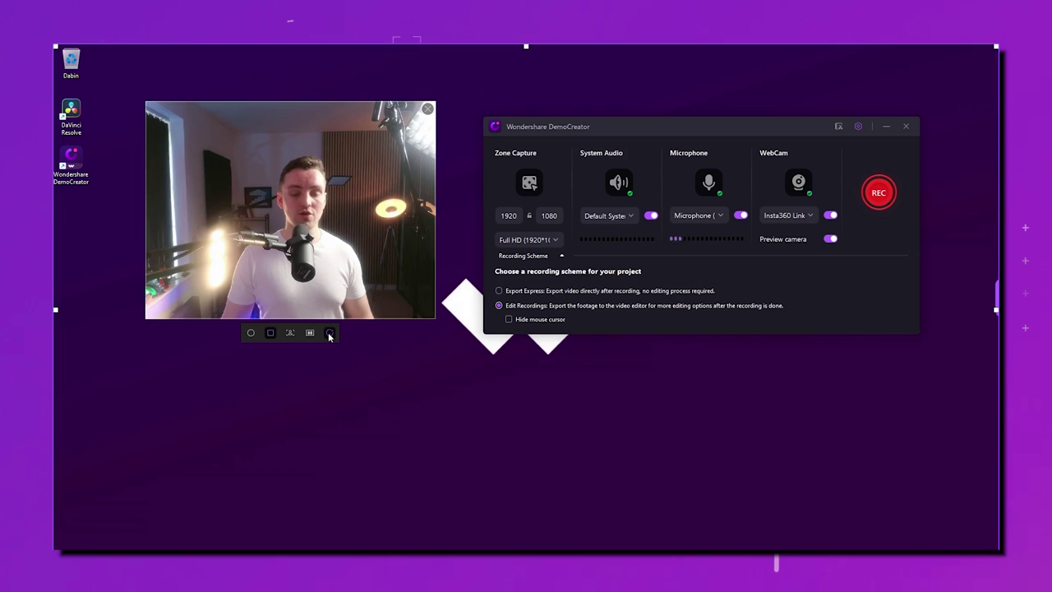
Set the webcam's Facial Beauty values to skin toning 78%, face thinning 54%, eyes size 60%, nose bridge 126% and mouth size 153%
click(330, 334)
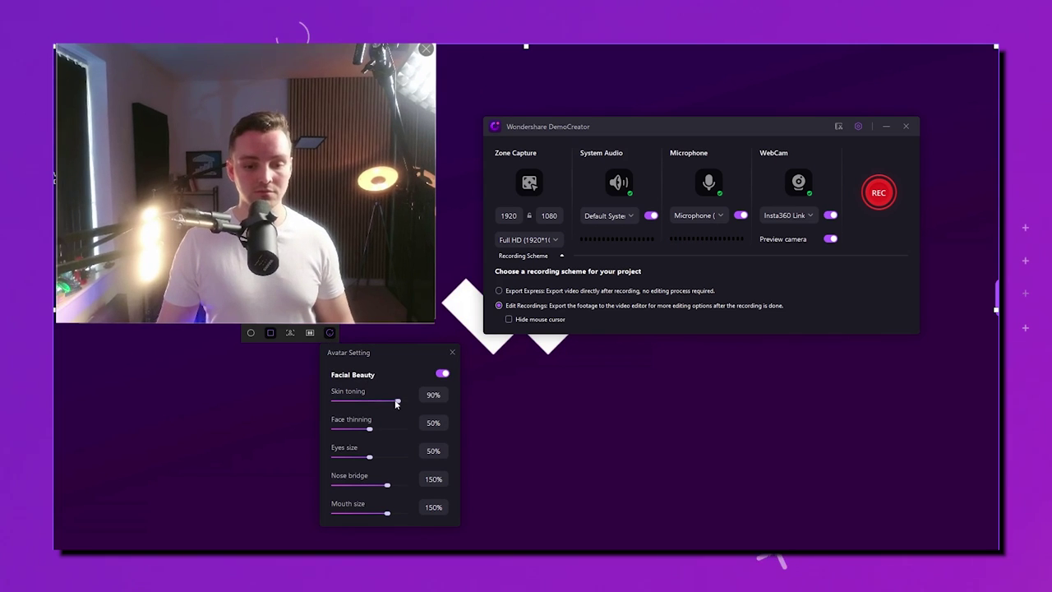
drag(397, 404, 392, 404)
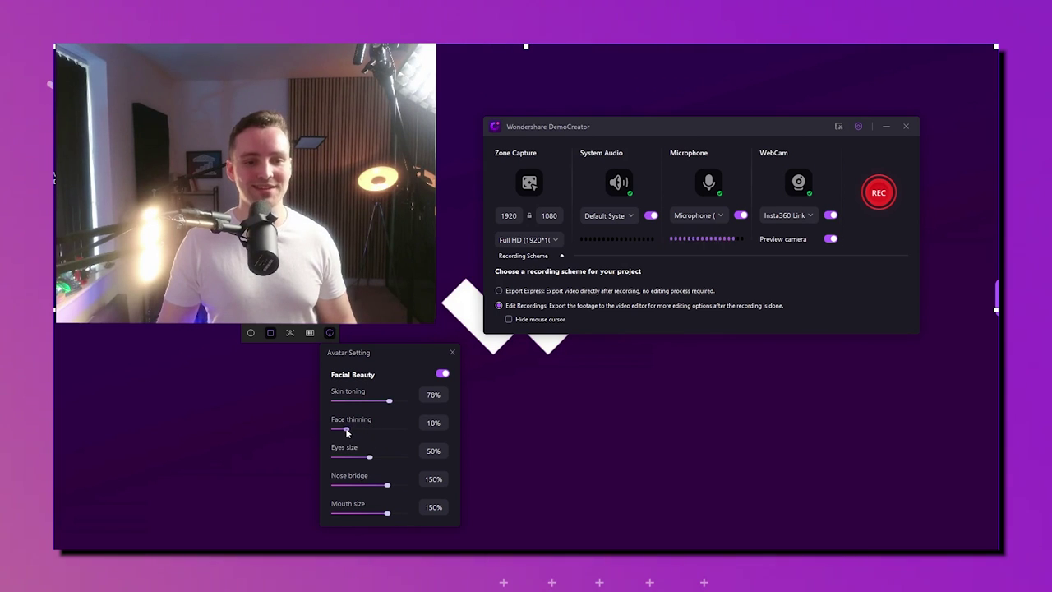
drag(342, 433, 408, 433)
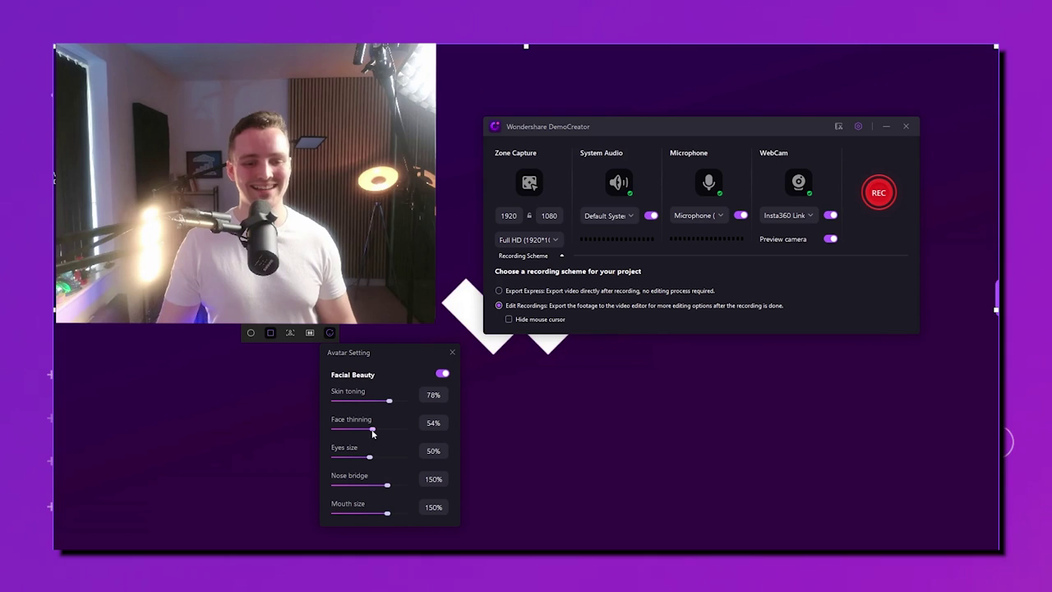
drag(367, 462, 317, 468)
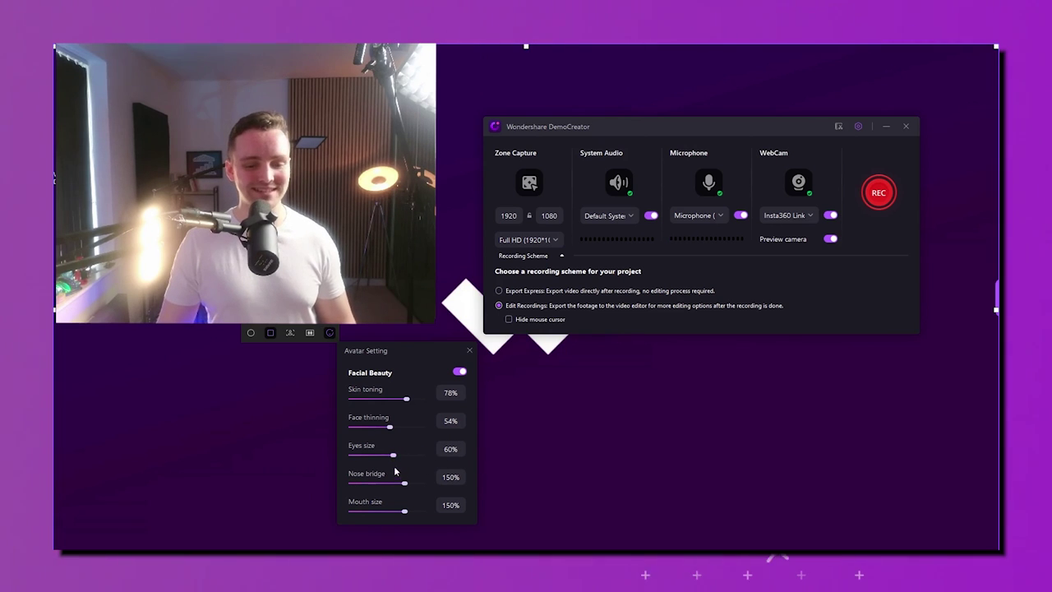
drag(403, 484, 368, 486)
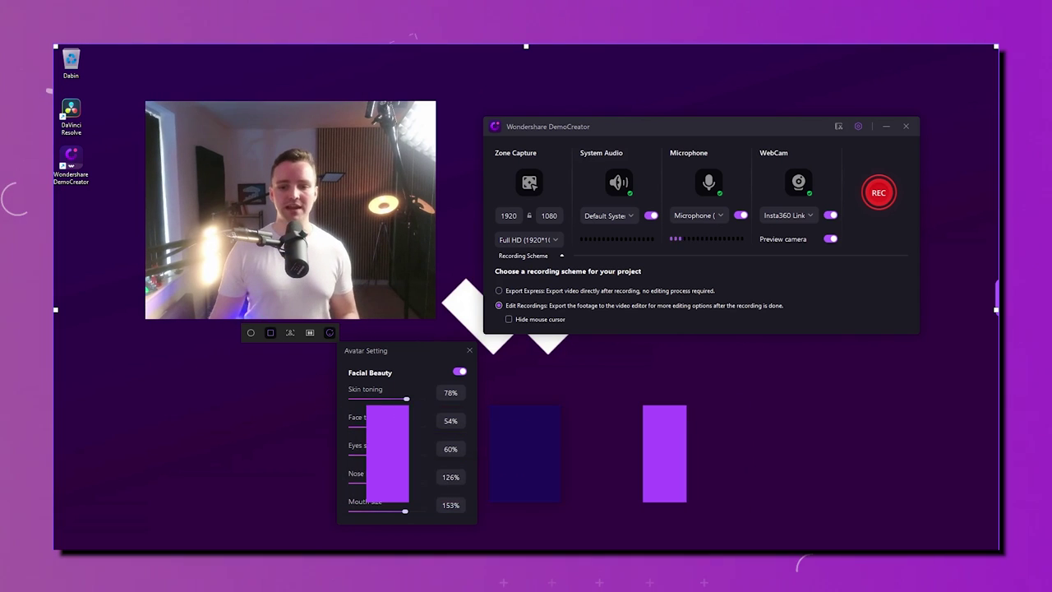
click(470, 351)
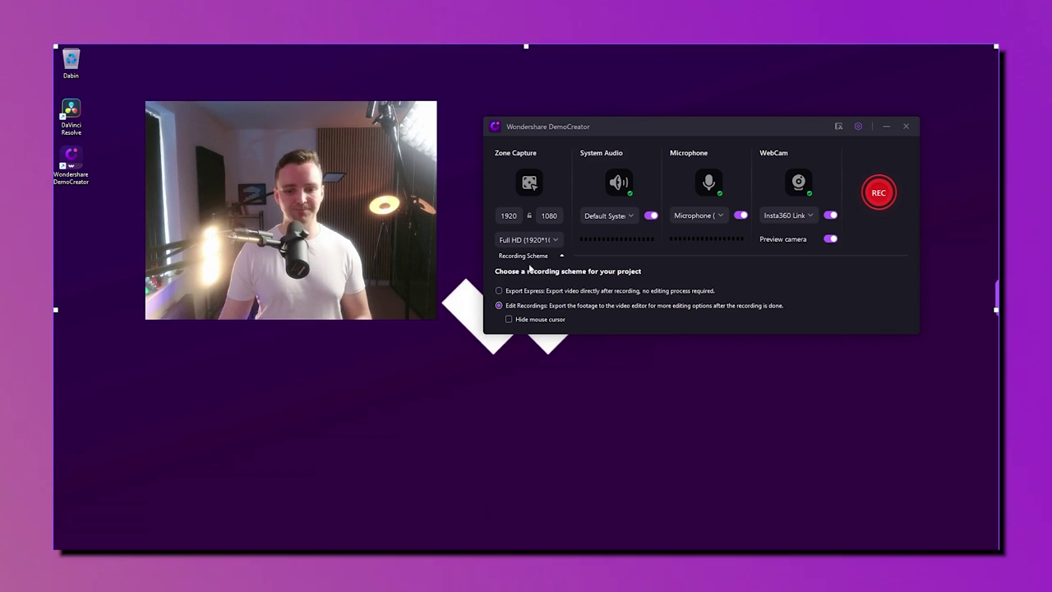
Set the capture area to Don't record the screen and the system audio source to None
click(530, 239)
scroll(534, 341, down, 5)
click(530, 356)
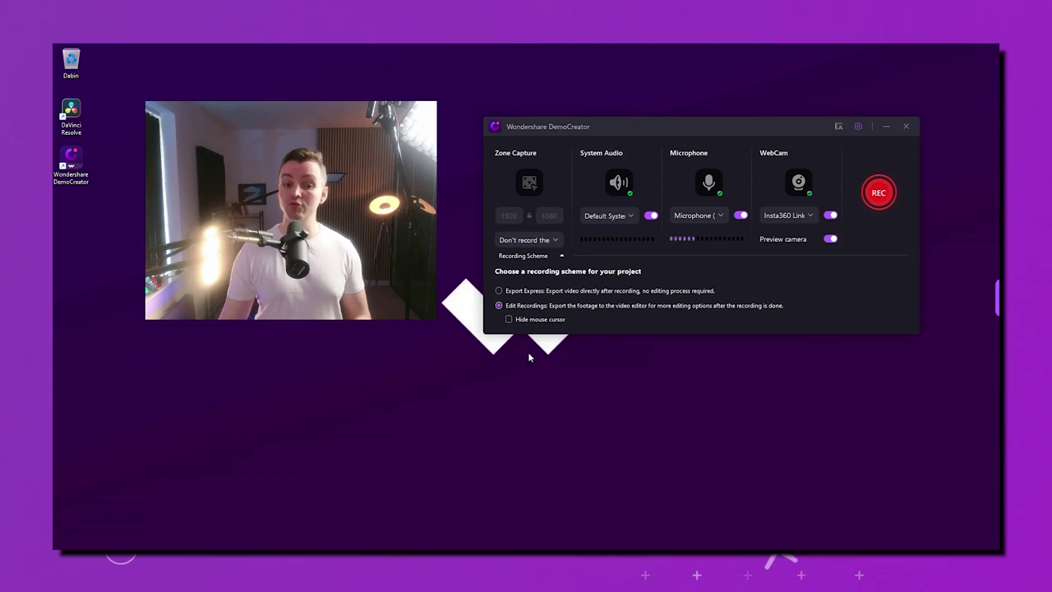
click(608, 216)
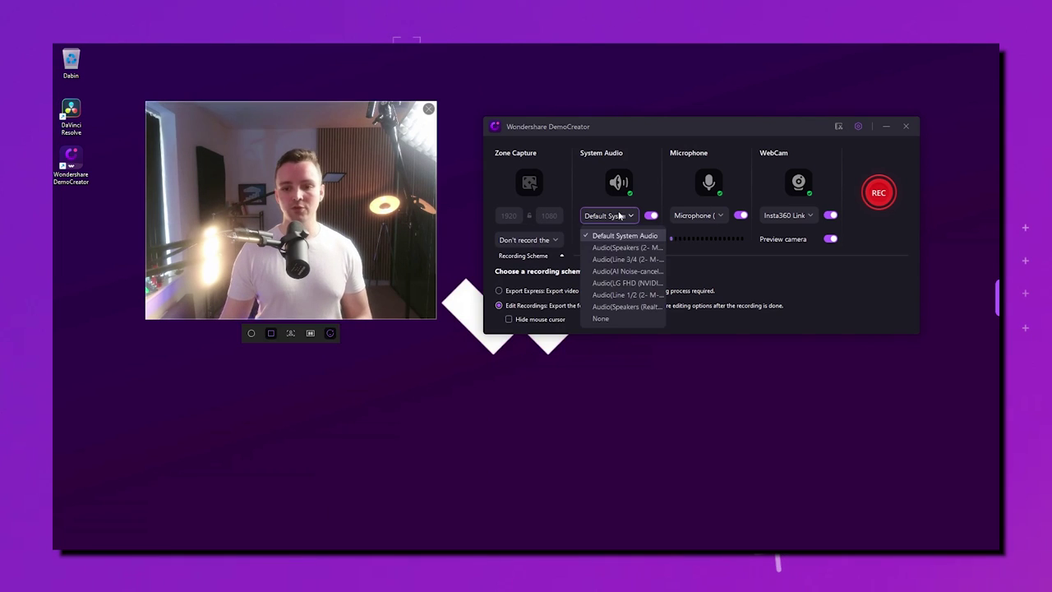
click(602, 319)
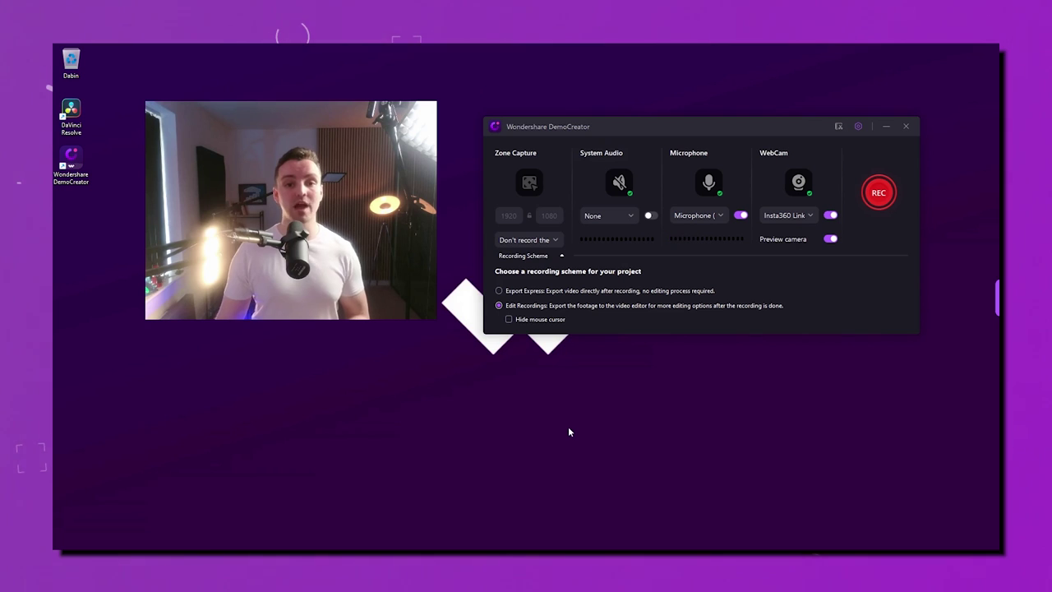
Change the webcam preview to a circular frame
mouse_move(400, 188)
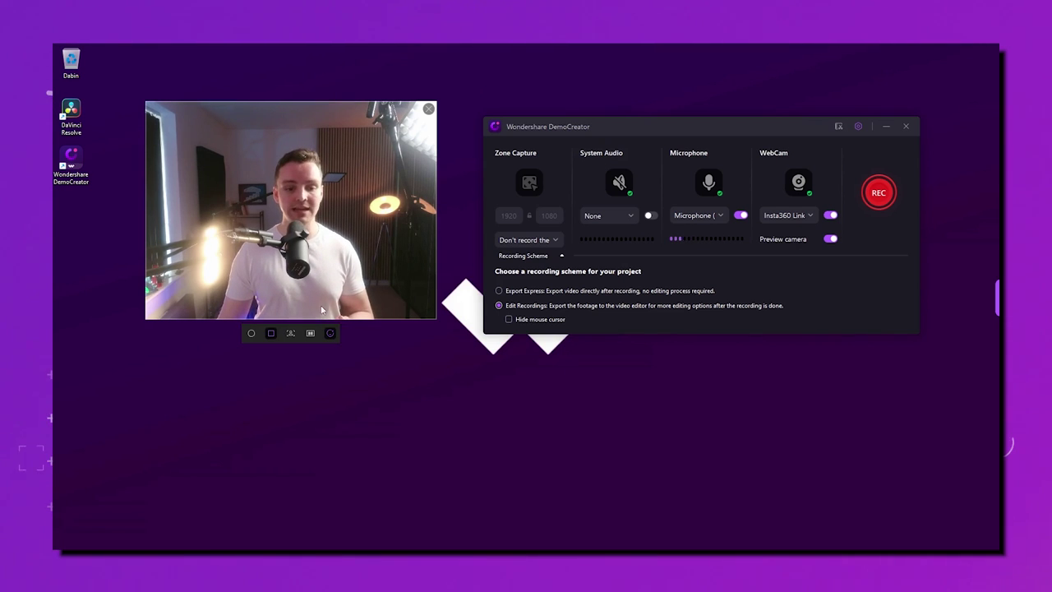
click(250, 335)
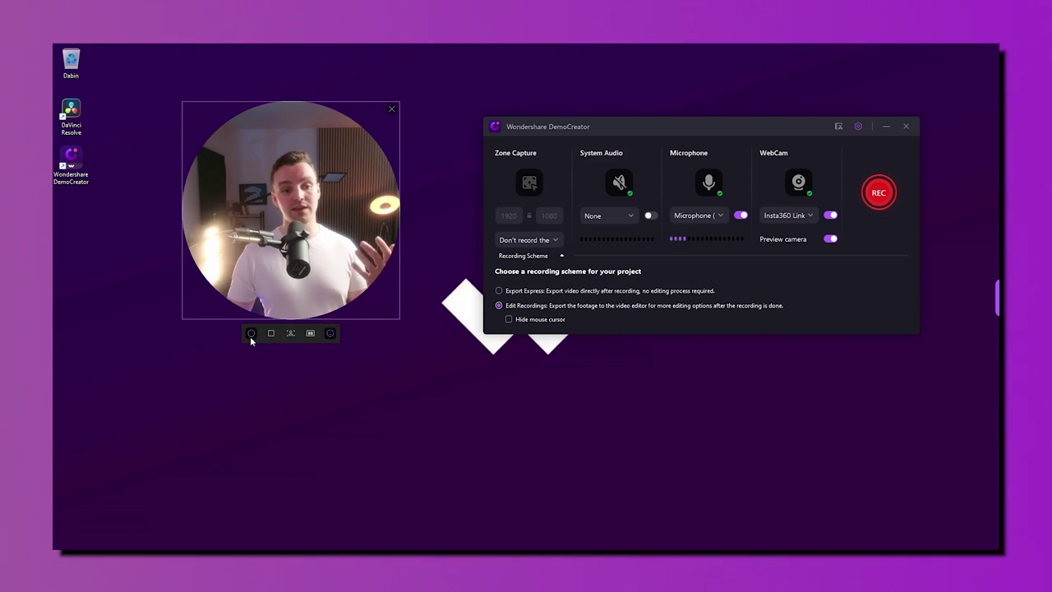
Mirror the webcam preview and set Facial Beauty to skin toning 92%, face thinning 100% and mouth size 33%
click(310, 333)
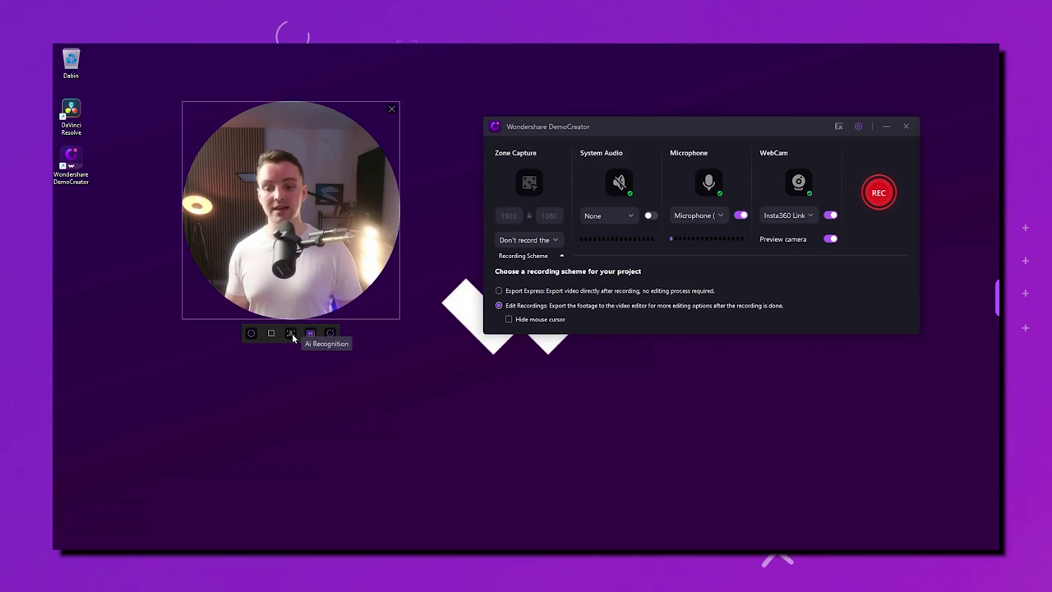
click(330, 333)
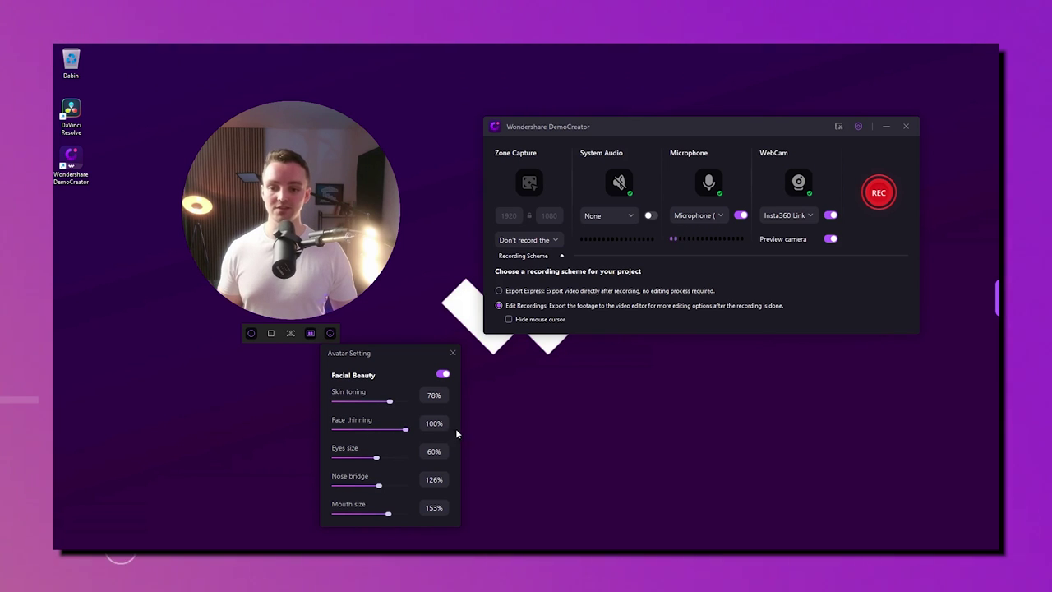
drag(383, 517, 346, 514)
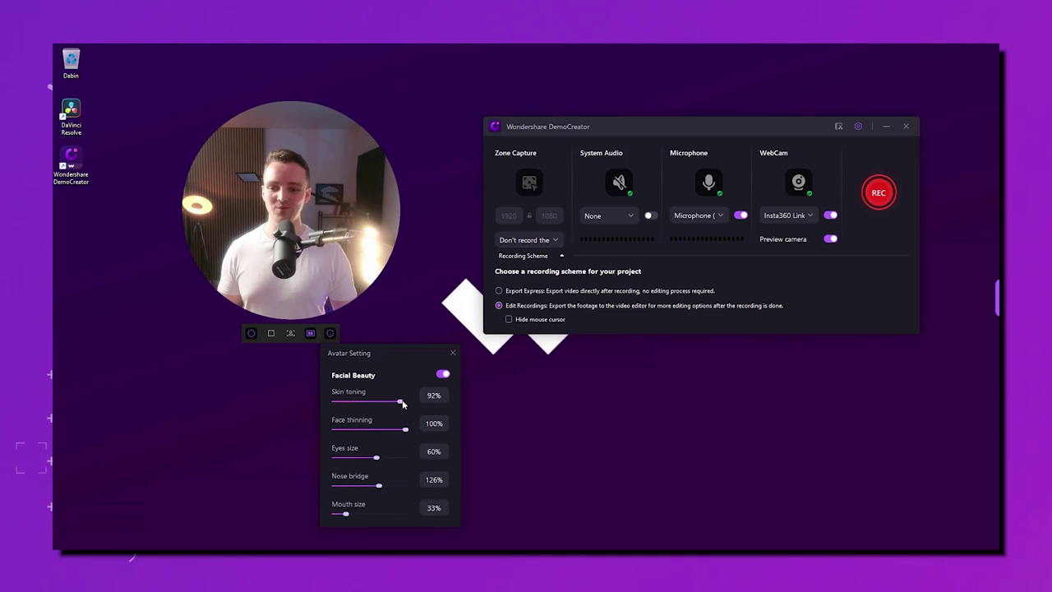
Switch the webcam's camera preview off and back on
mouse_move(395, 110)
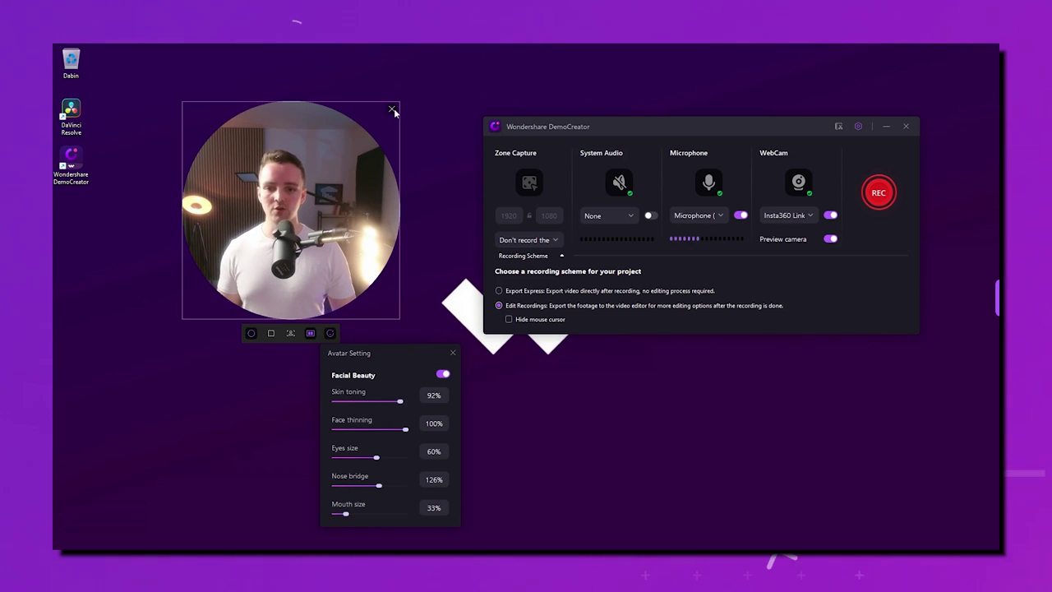
click(831, 240)
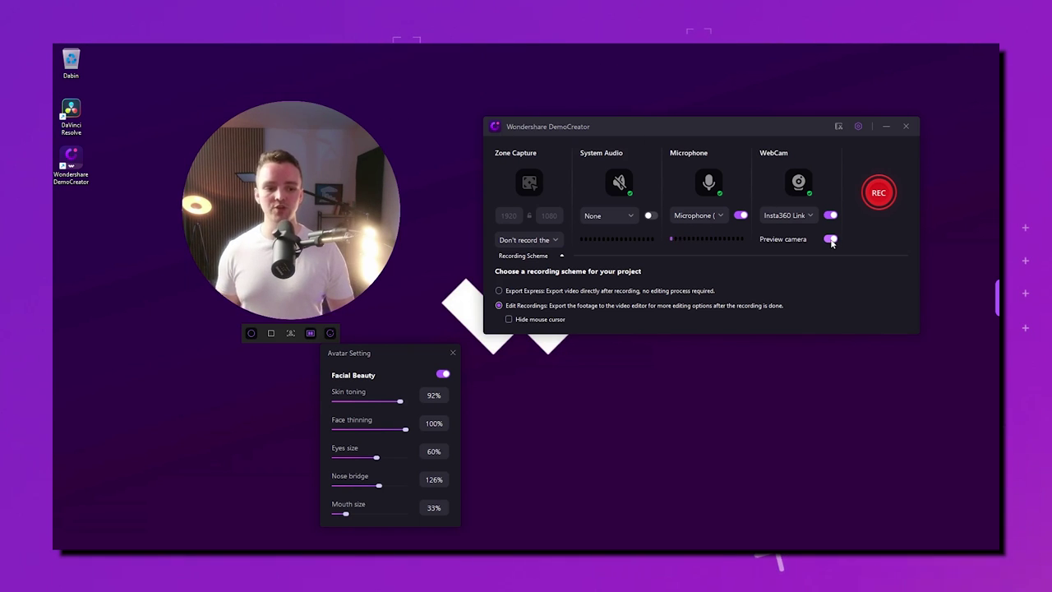
click(831, 240)
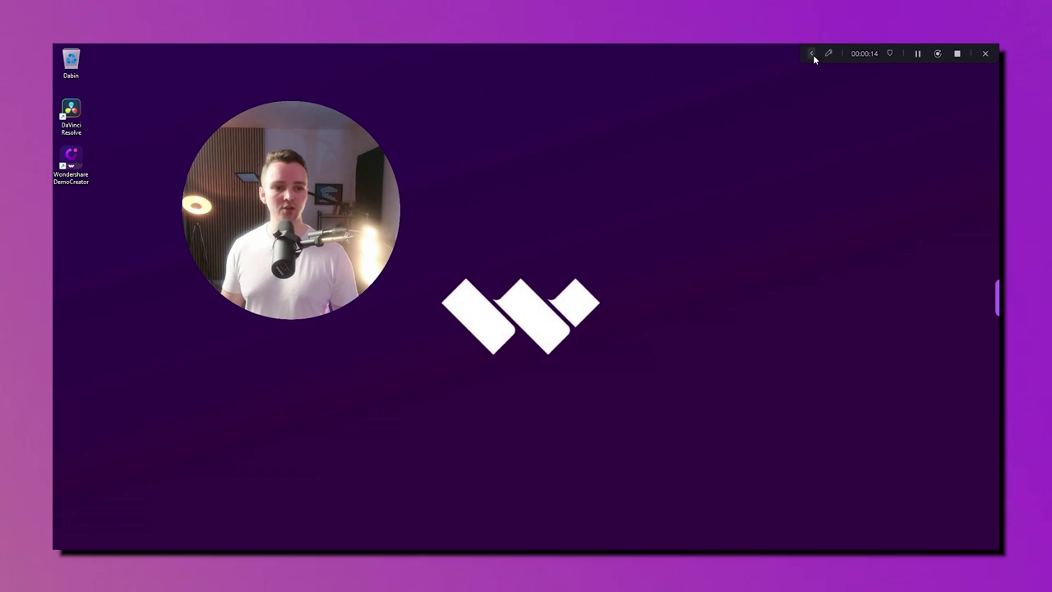
Expand the annotation tools and use the highlighter to draw a curly brace-like squiggle and handwrite Hello in red
click(814, 53)
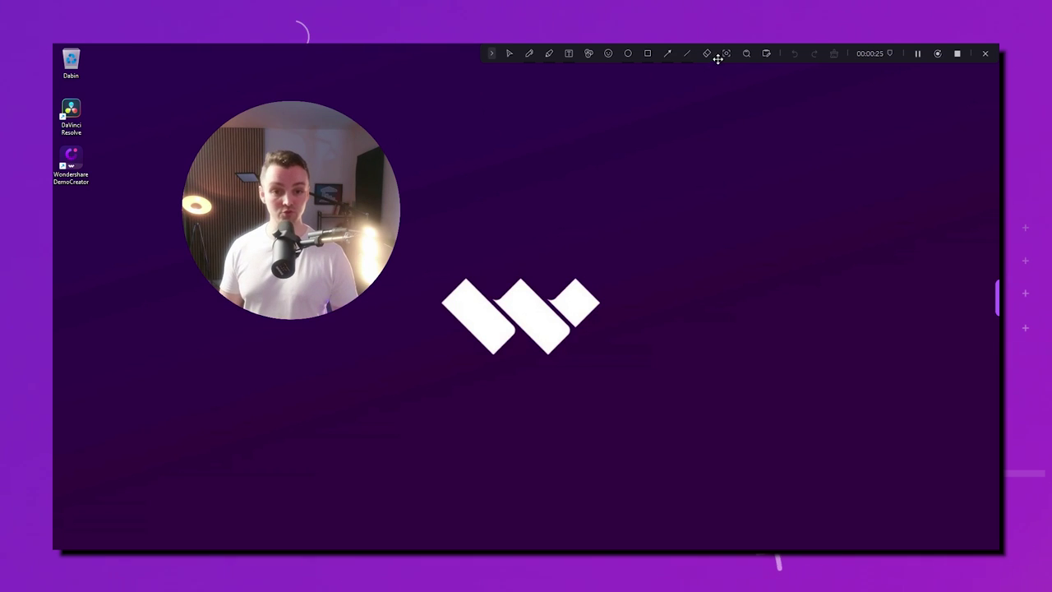
click(549, 53)
mouse_move(541, 127)
mouse_down()
mouse_move(578, 175)
mouse_move(570, 220)
mouse_up()
mouse_move(634, 136)
mouse_down()
mouse_move(637, 196)
mouse_move(668, 162)
mouse_move(694, 161)
mouse_move(705, 189)
mouse_up()
drag(723, 123, 720, 187)
mouse_move(750, 140)
mouse_down()
mouse_move(742, 178)
mouse_move(750, 140)
mouse_up()
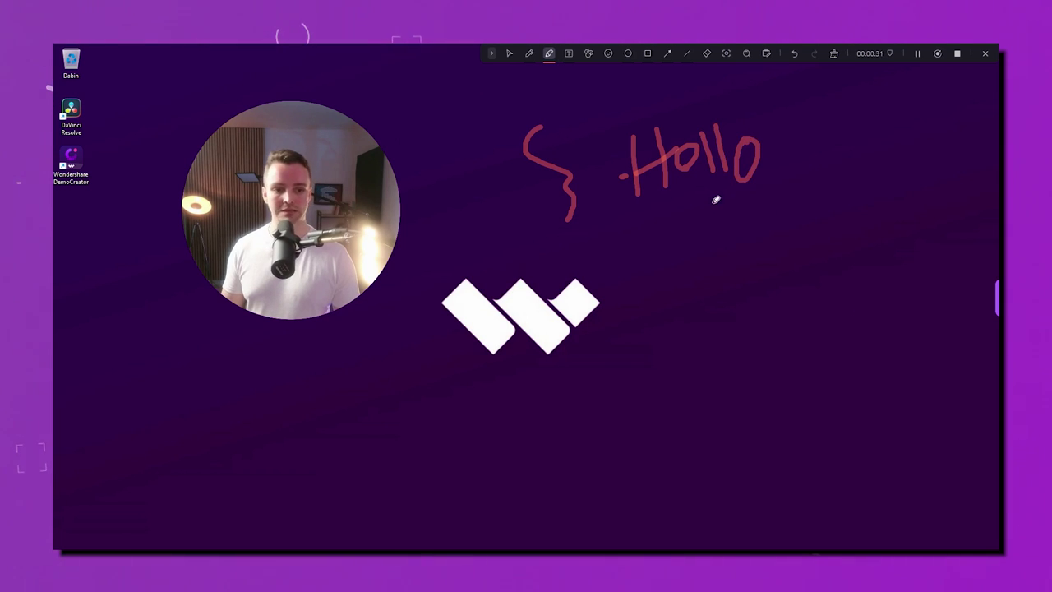
drag(687, 167, 699, 164)
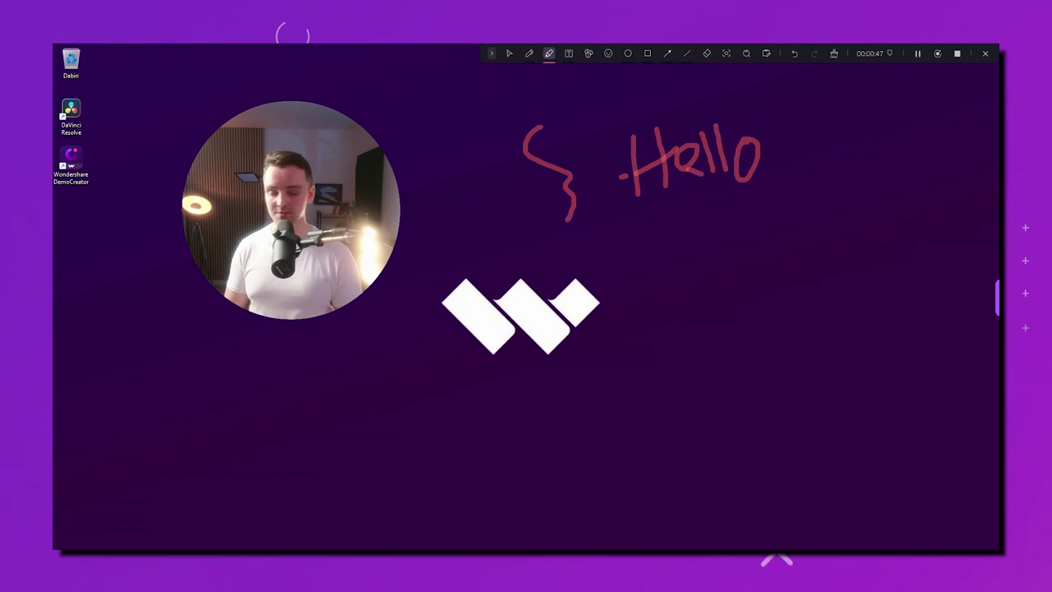
Draw a purple pen zigzag beside the red squiggle and a short, thick orange highlighter line above it
click(530, 53)
click(547, 92)
drag(454, 113, 487, 200)
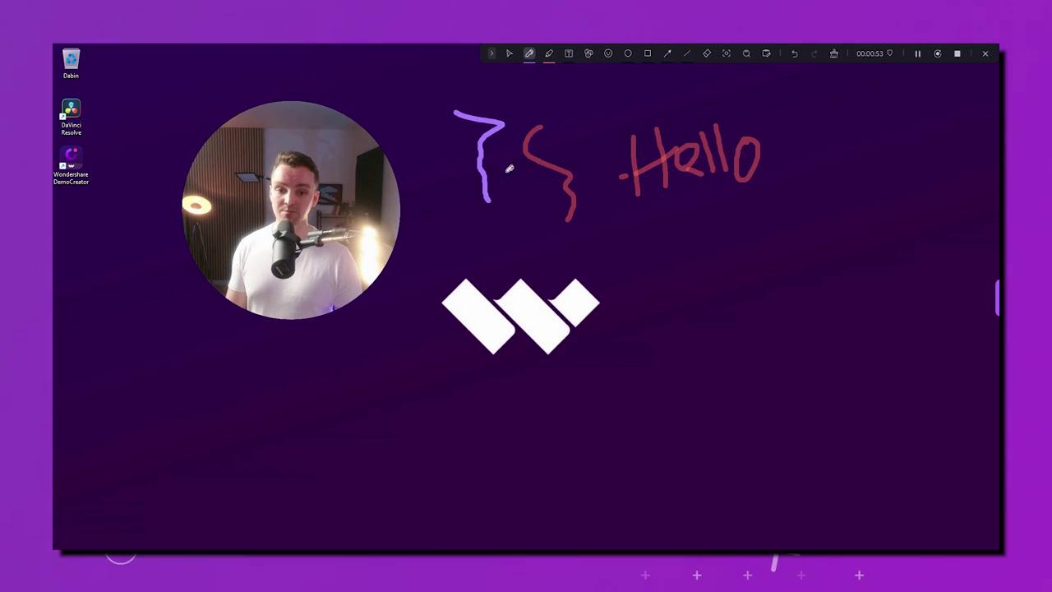
click(550, 55)
drag(561, 116, 637, 116)
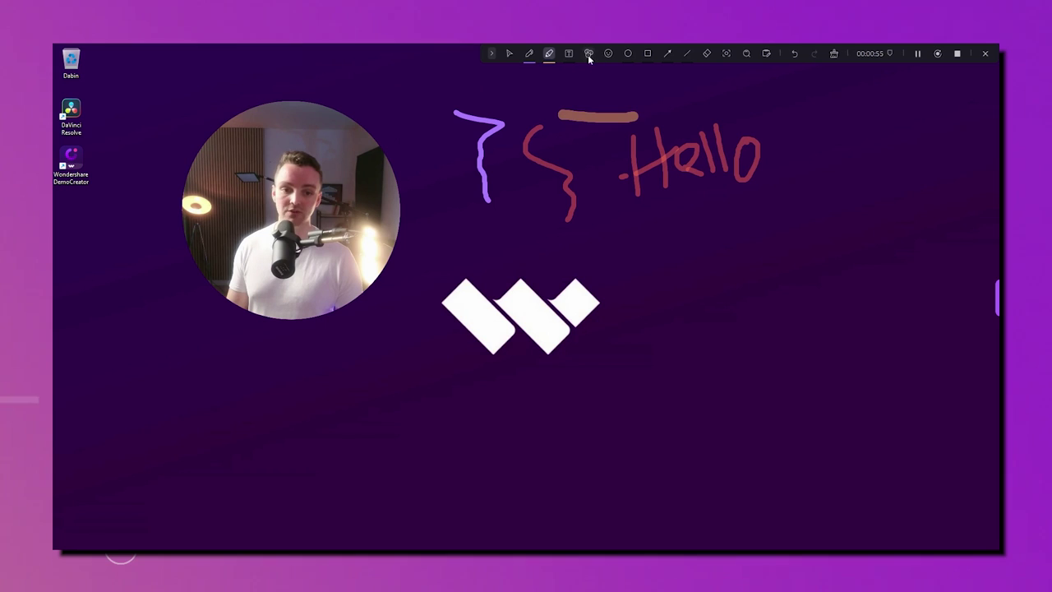
Add the red text "Hi there world!" below the handwritten Hello
click(569, 54)
click(570, 77)
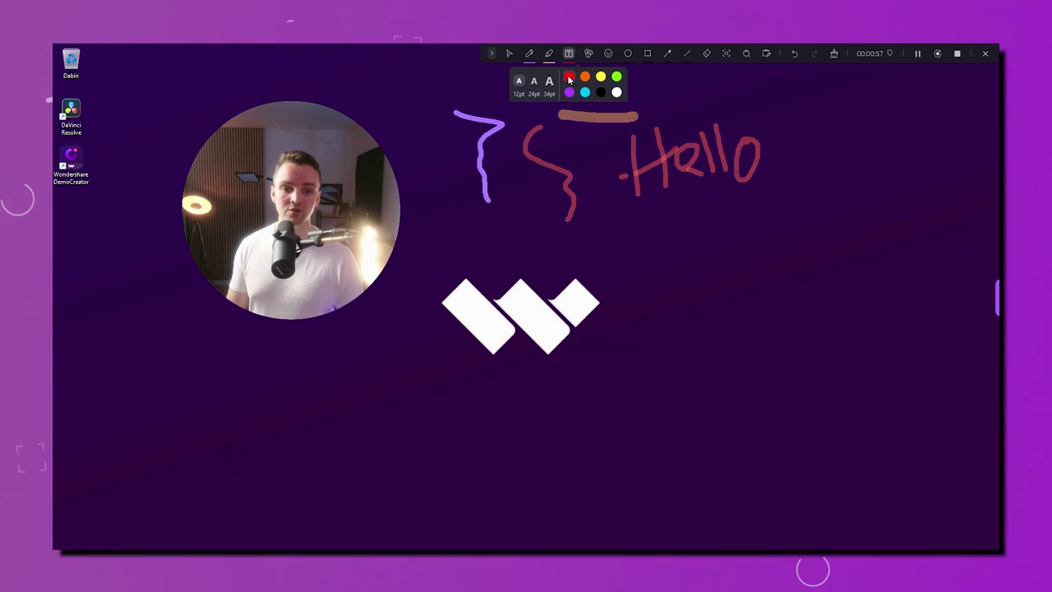
click(644, 240)
text(Hi there world!)
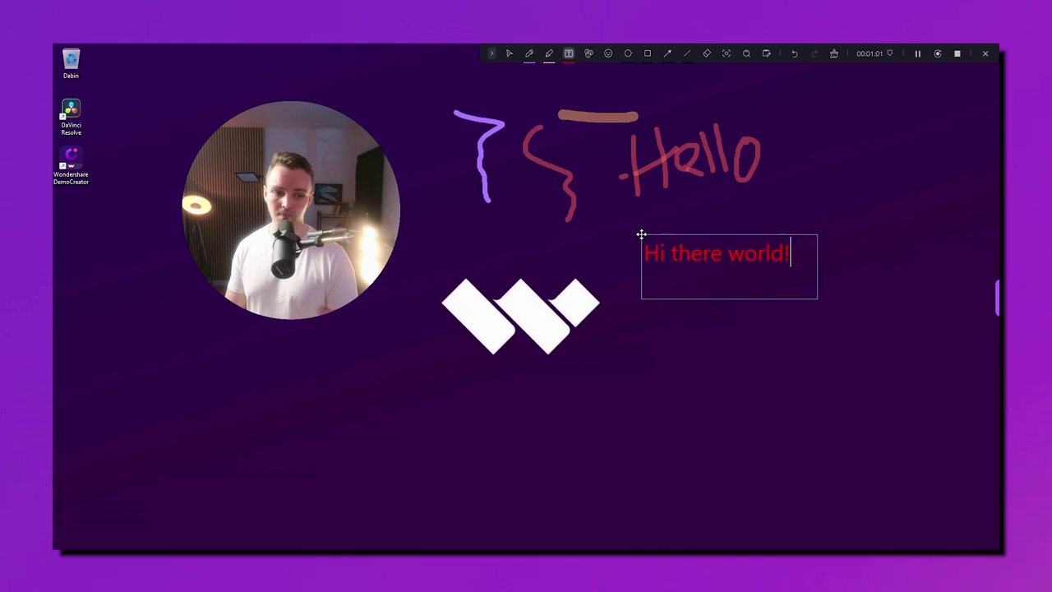
key(Escape)
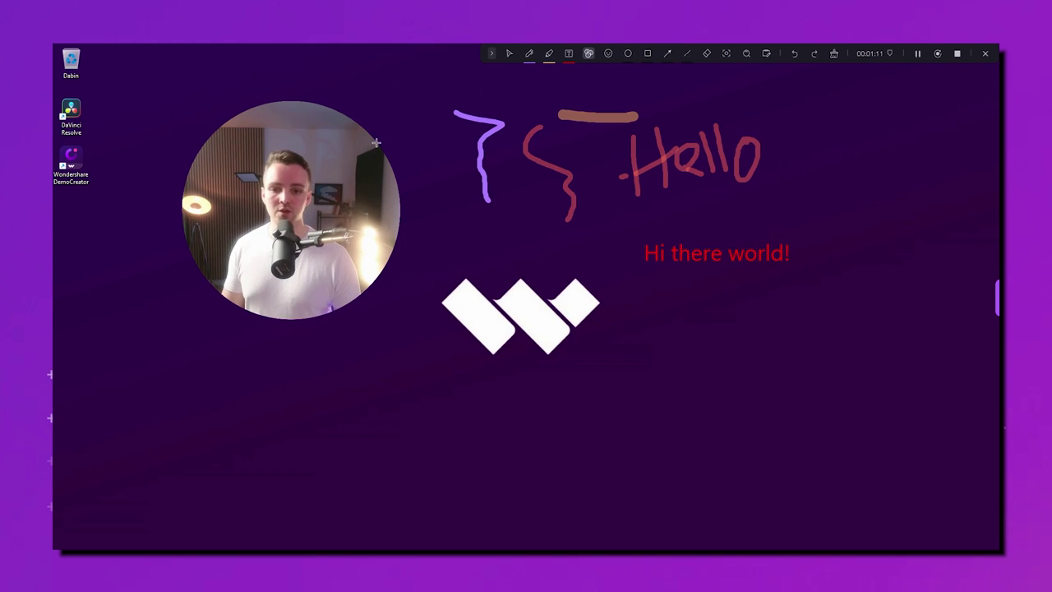
Place number markers 1 to 5 on Hello, the typed text, the red squiggle, the purple zigzag and the orange line
click(624, 144)
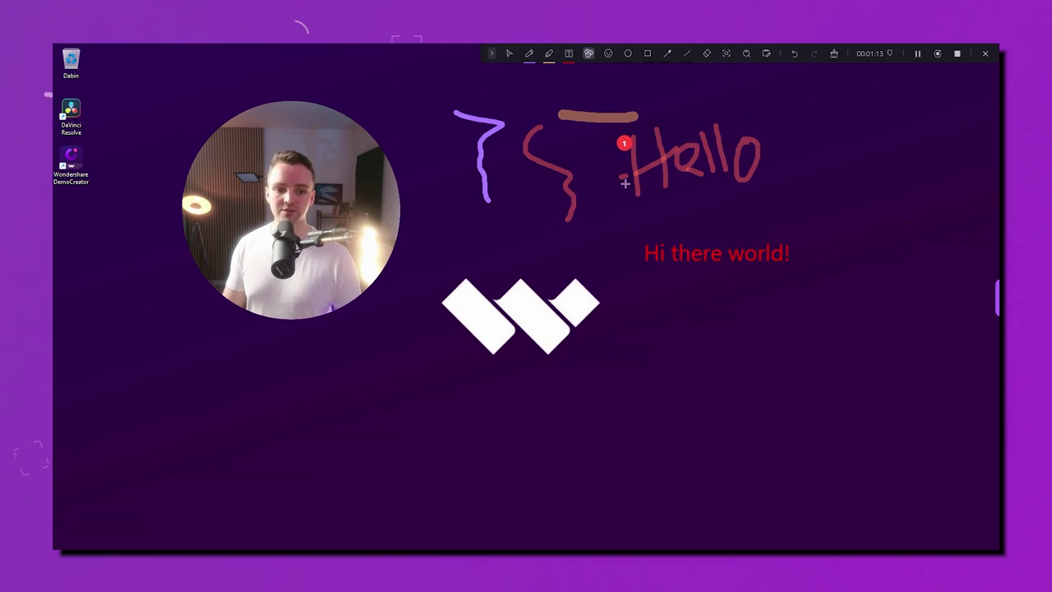
click(645, 253)
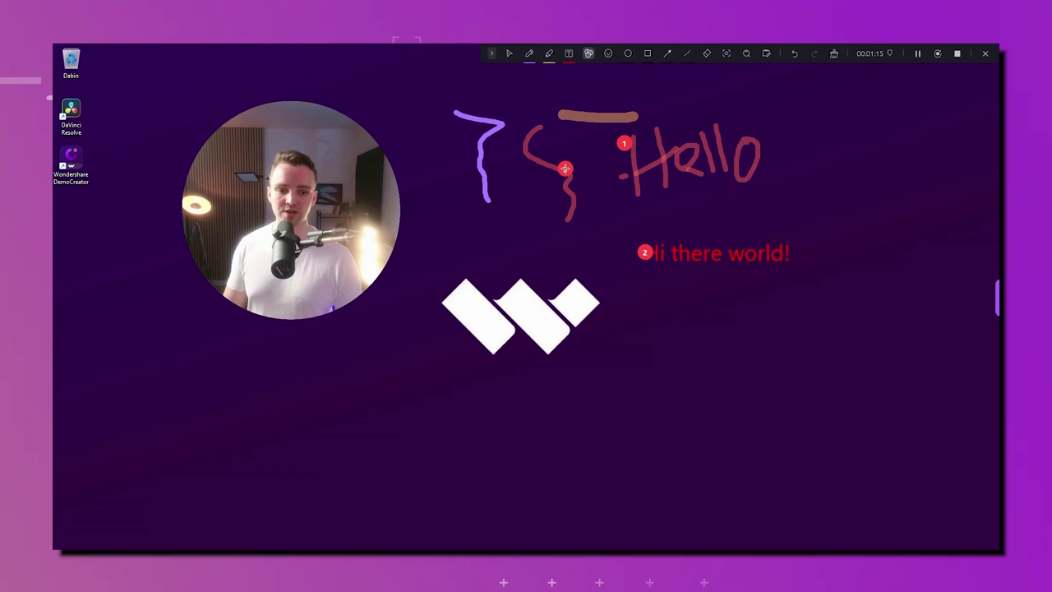
click(488, 201)
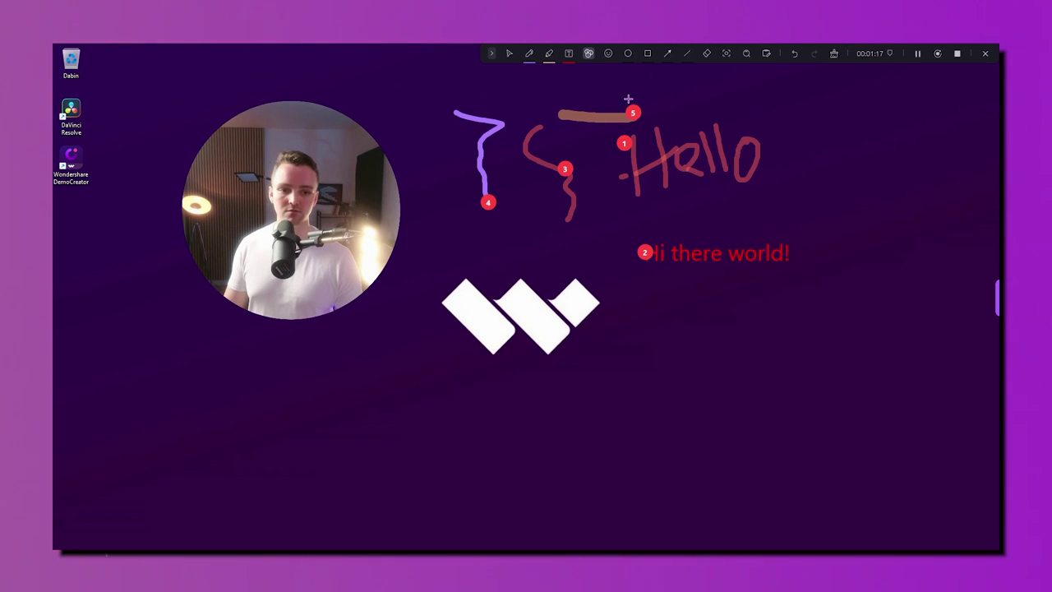
Place a 100 sticker and a party popper sticker side by side below the typed text
click(608, 54)
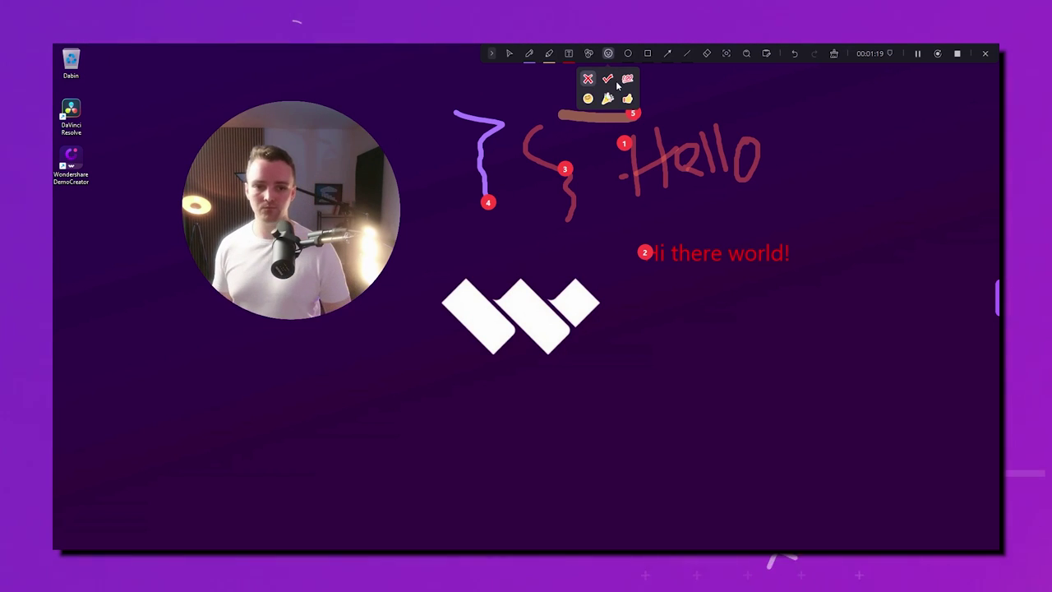
click(627, 78)
click(687, 393)
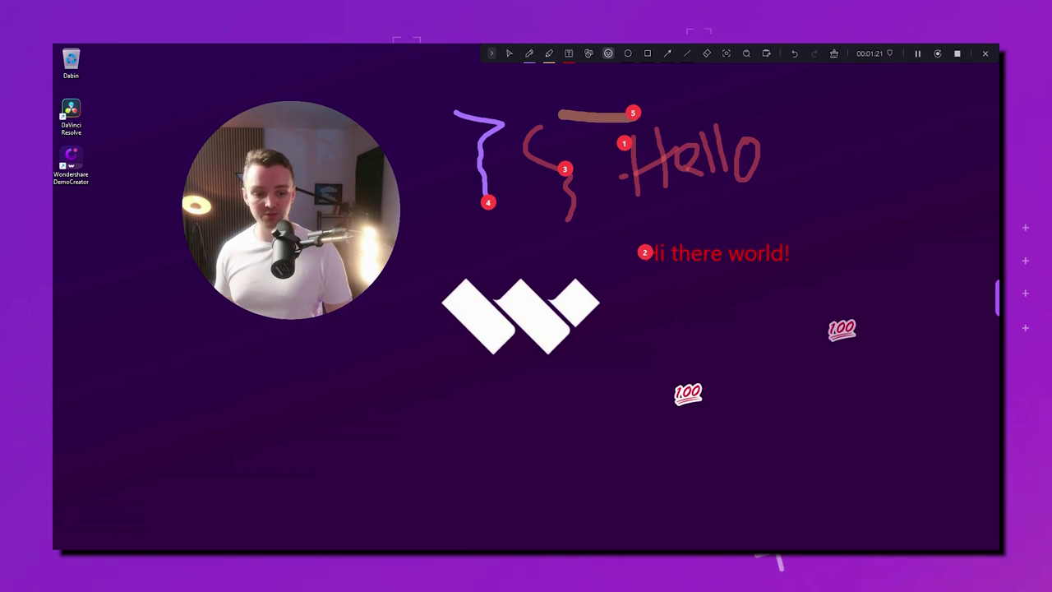
click(608, 53)
click(607, 98)
click(722, 387)
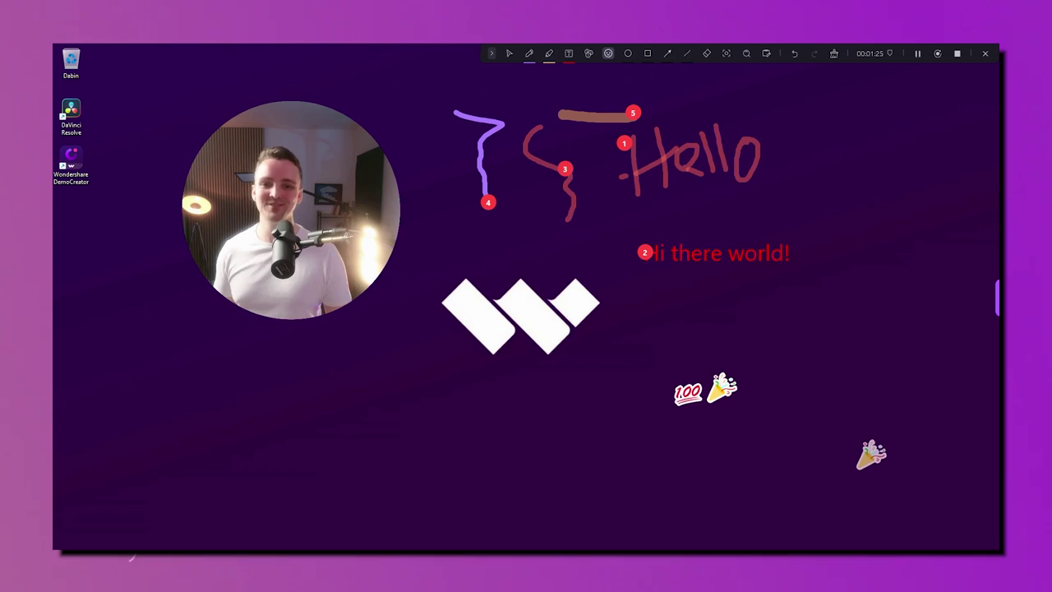
Draw a large pink circle beside Hello and a red square below the circle
click(628, 53)
drag(808, 105, 959, 260)
click(647, 53)
drag(814, 295, 946, 434)
Draw a red arrow pointing at the typed text and a four-sided outline from cyan, blue and red straight lines
click(667, 54)
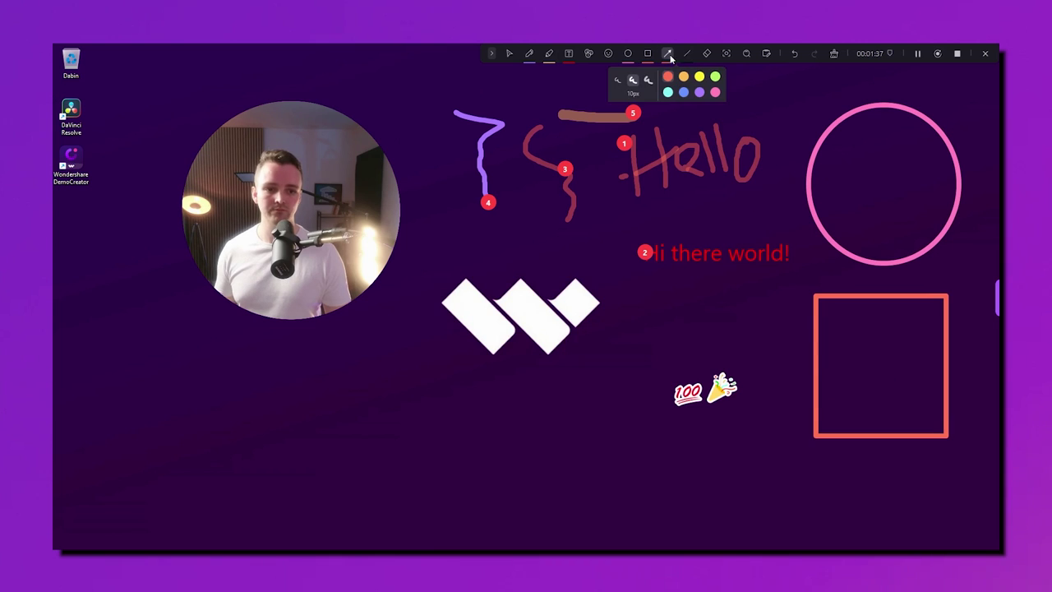
mouse_move(625, 372)
mouse_down()
mouse_move(715, 295)
mouse_move(711, 273)
mouse_up()
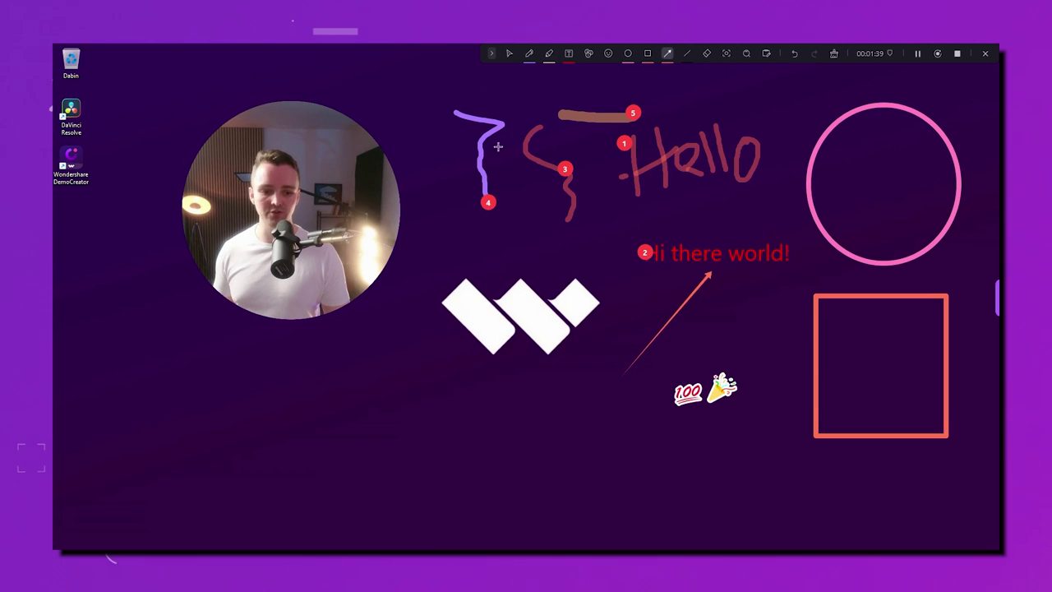
click(687, 53)
mouse_move(491, 507)
mouse_down()
mouse_move(477, 425)
mouse_move(567, 394)
mouse_up()
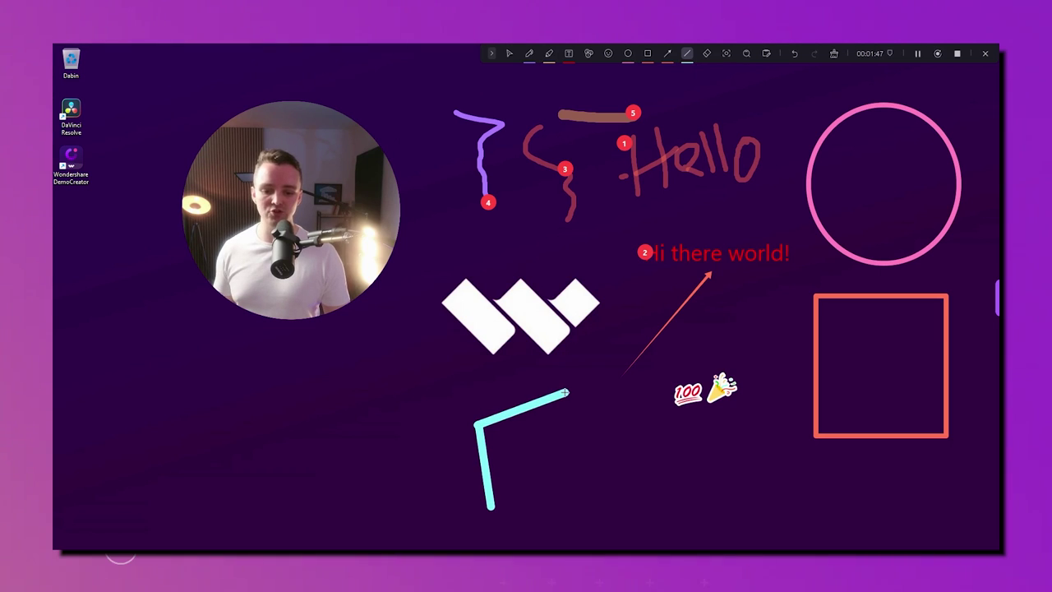
click(688, 55)
click(704, 93)
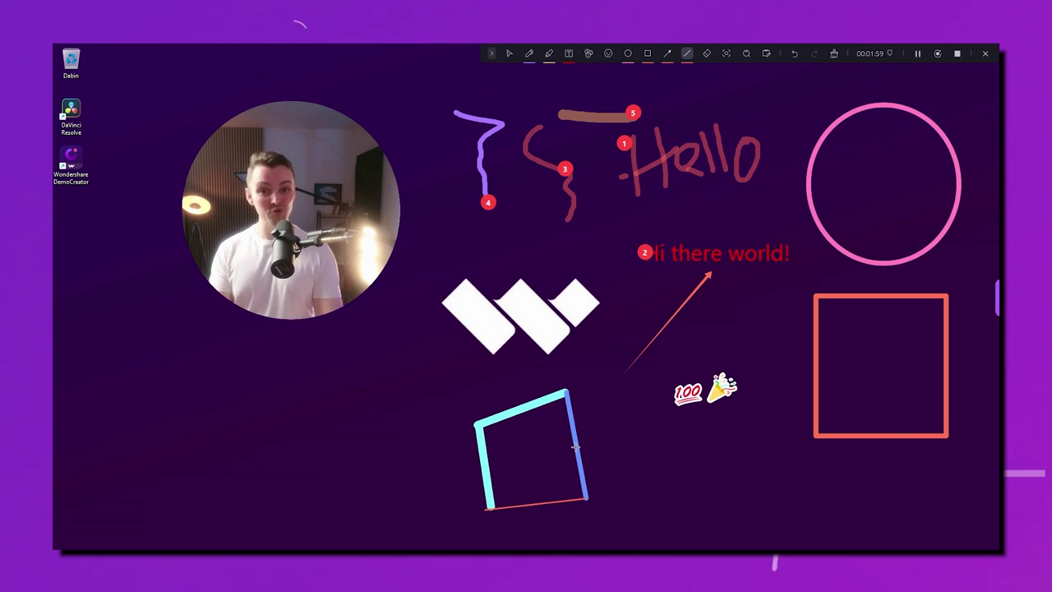
Erase the last two letters of Hello, the circle, the typed text, the square and both stickers
click(707, 54)
drag(756, 174, 740, 175)
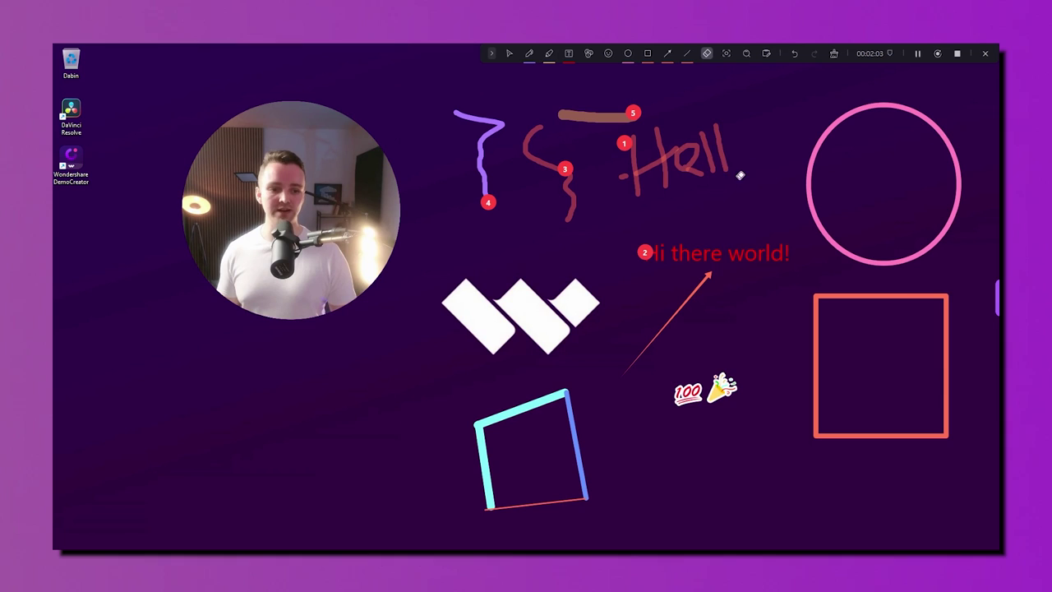
click(803, 202)
click(777, 248)
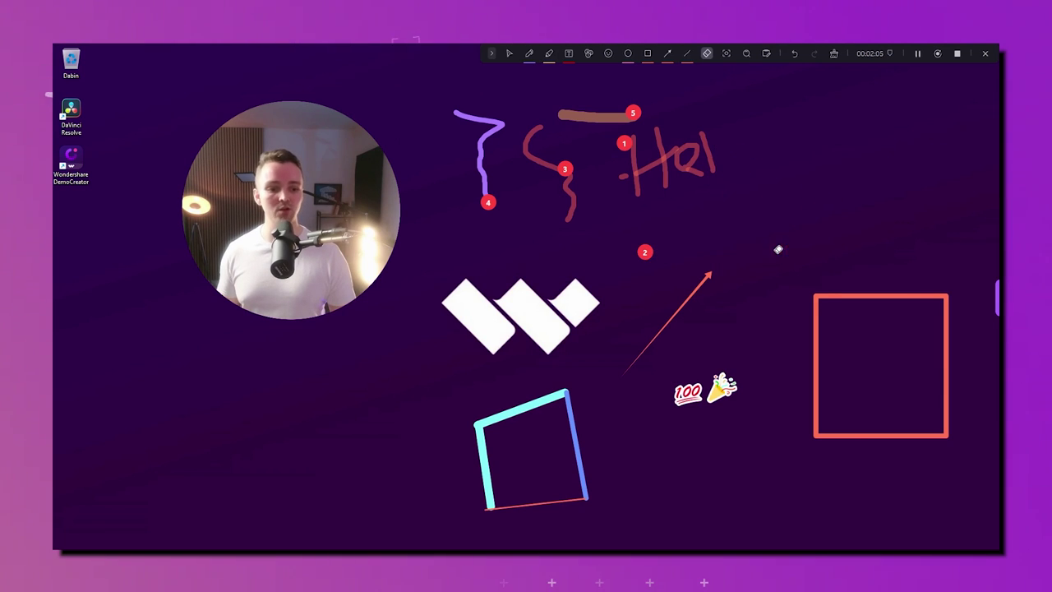
click(816, 338)
click(725, 383)
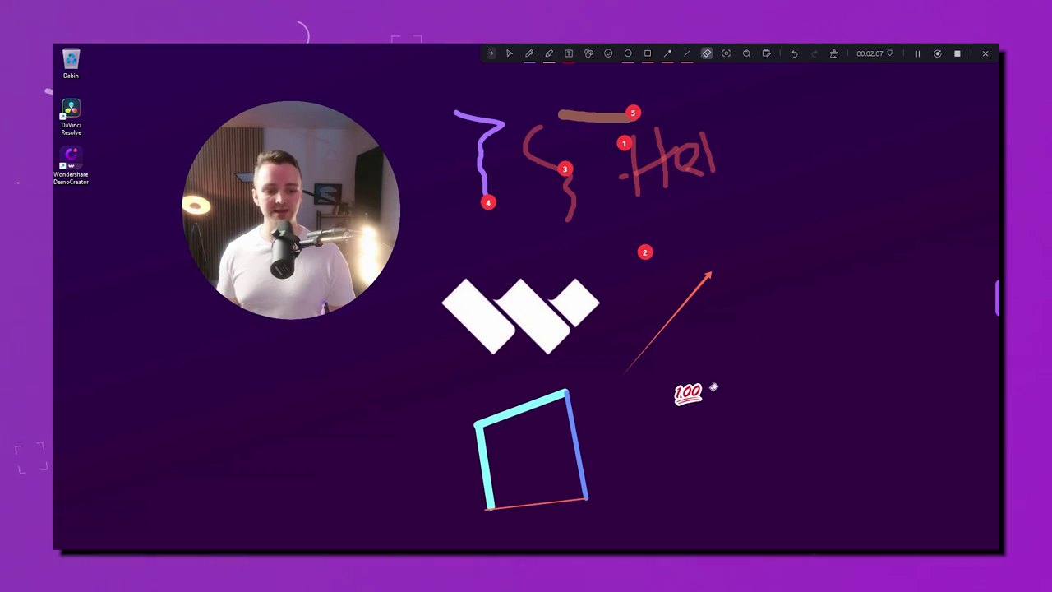
click(688, 392)
Turn on the spotlight around the pointer and switch to a blank whiteboard
click(726, 53)
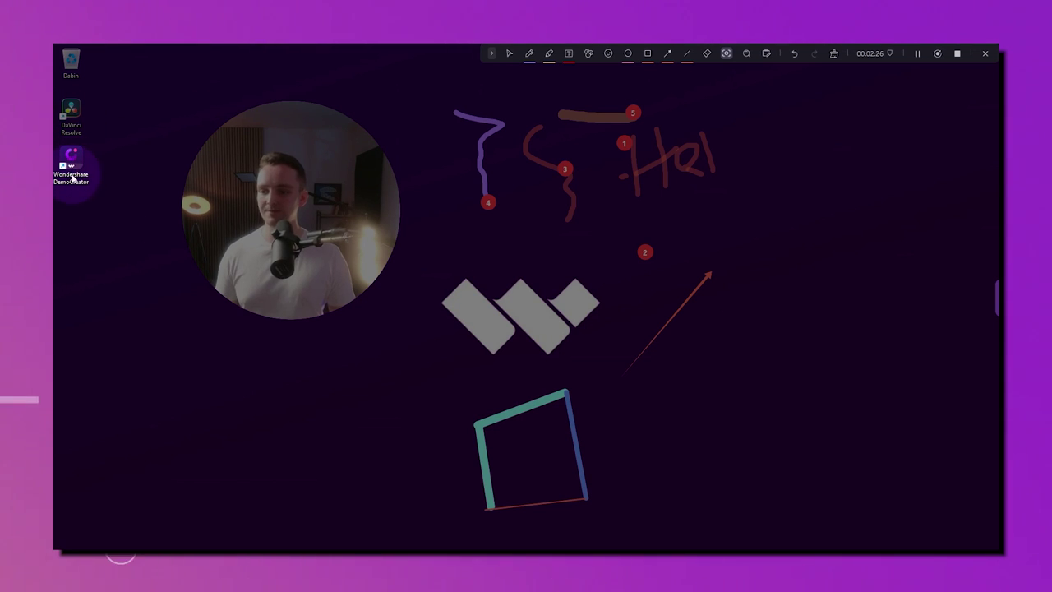
key(ctrl+shift+m)
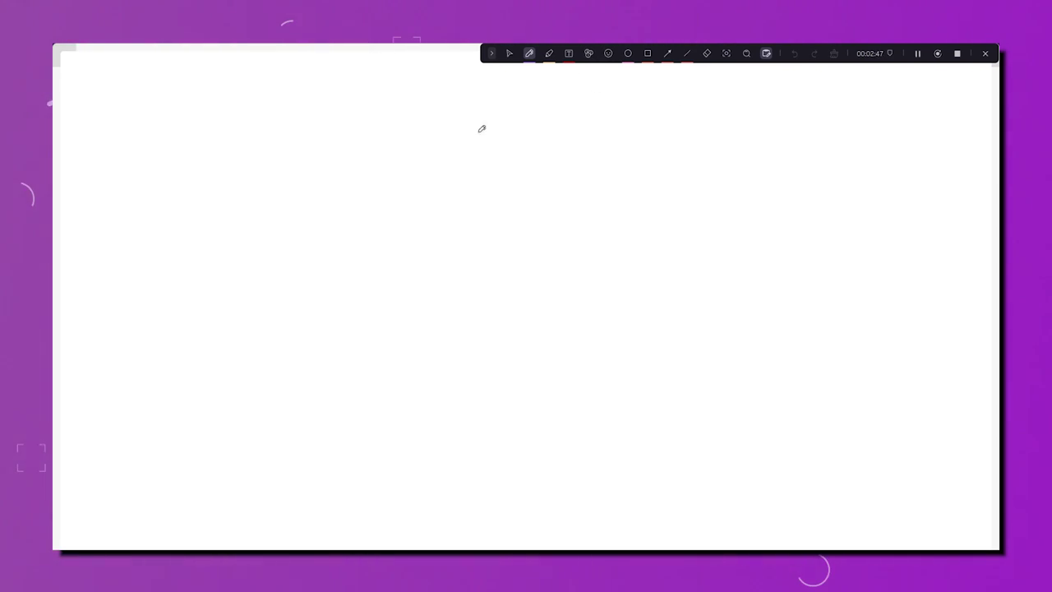
Draw a purple squiggle and a red rectangle on the whiteboard, with number marker 1 on the squiggle
drag(480, 158, 427, 278)
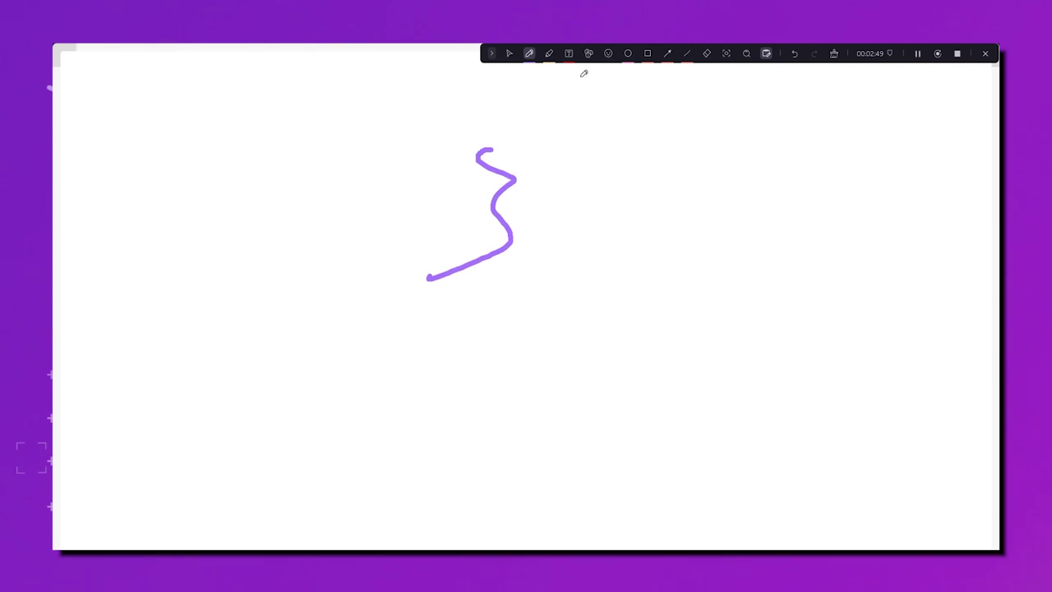
click(647, 53)
drag(579, 175, 803, 370)
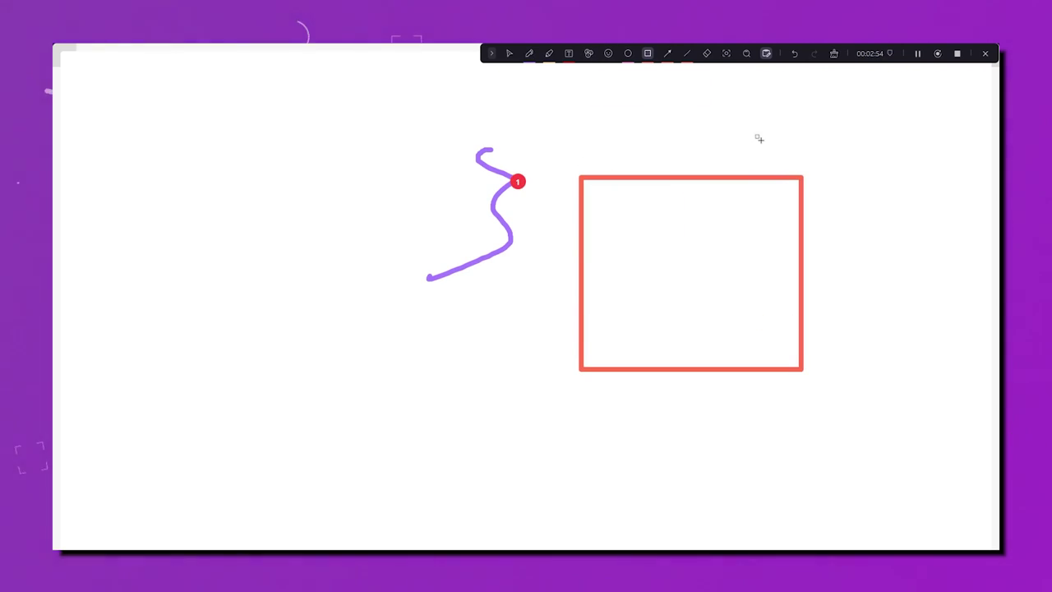
Undo and redo the last whiteboard annotation, and clear all the drawings
click(795, 54)
click(816, 54)
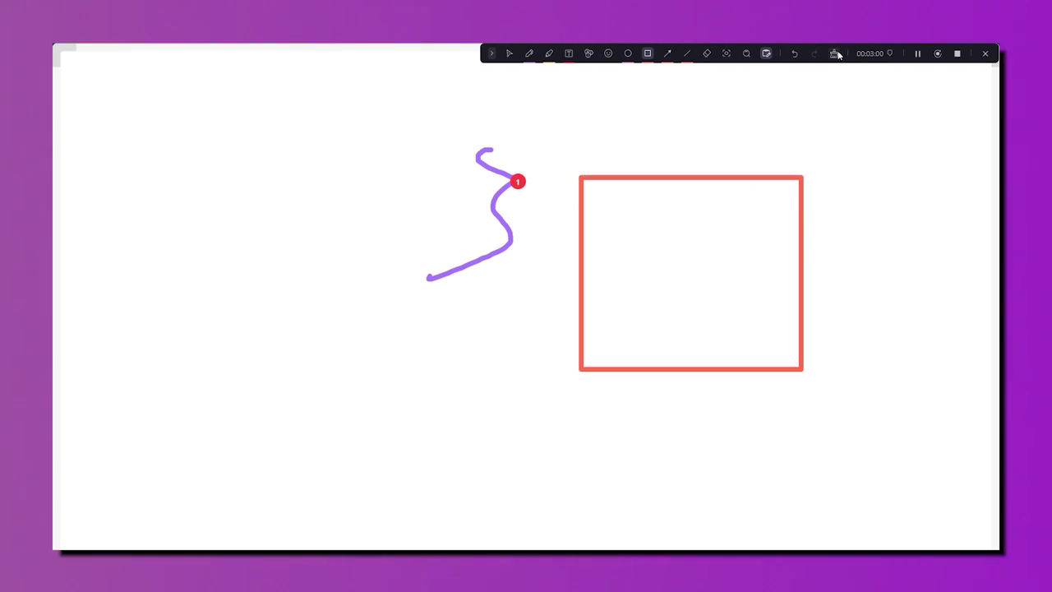
click(834, 54)
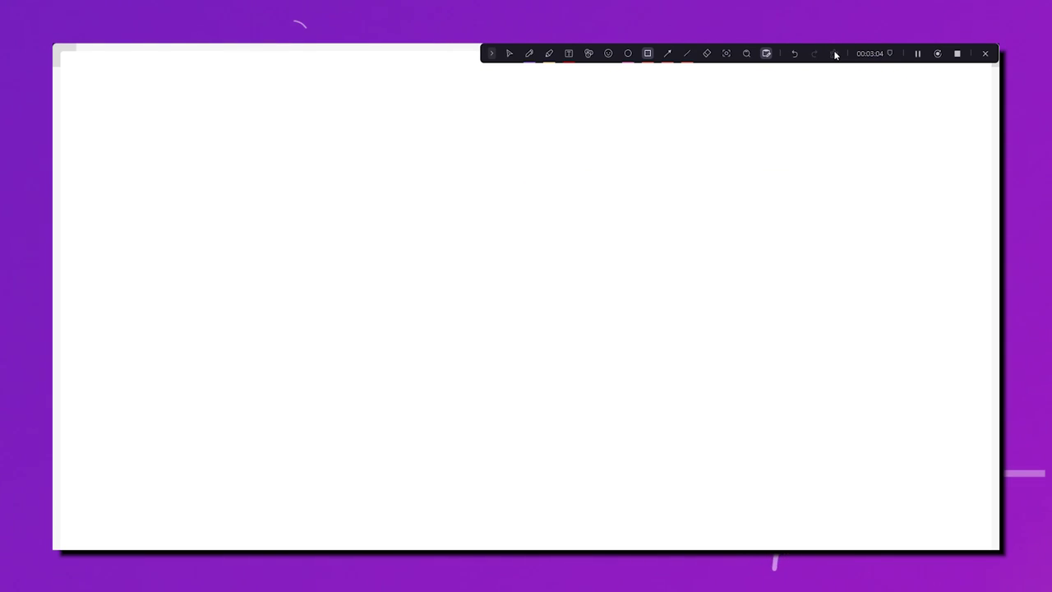